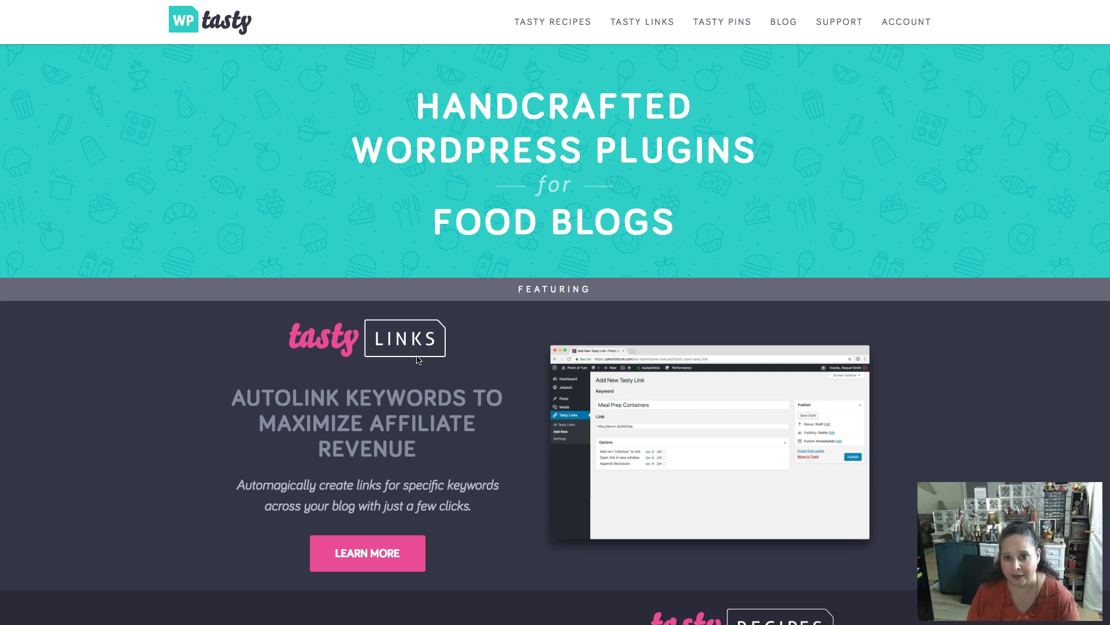
Browse the All Tasty Links list and open the Basil keyword link's edit page
scroll(373, 254, down, 3)
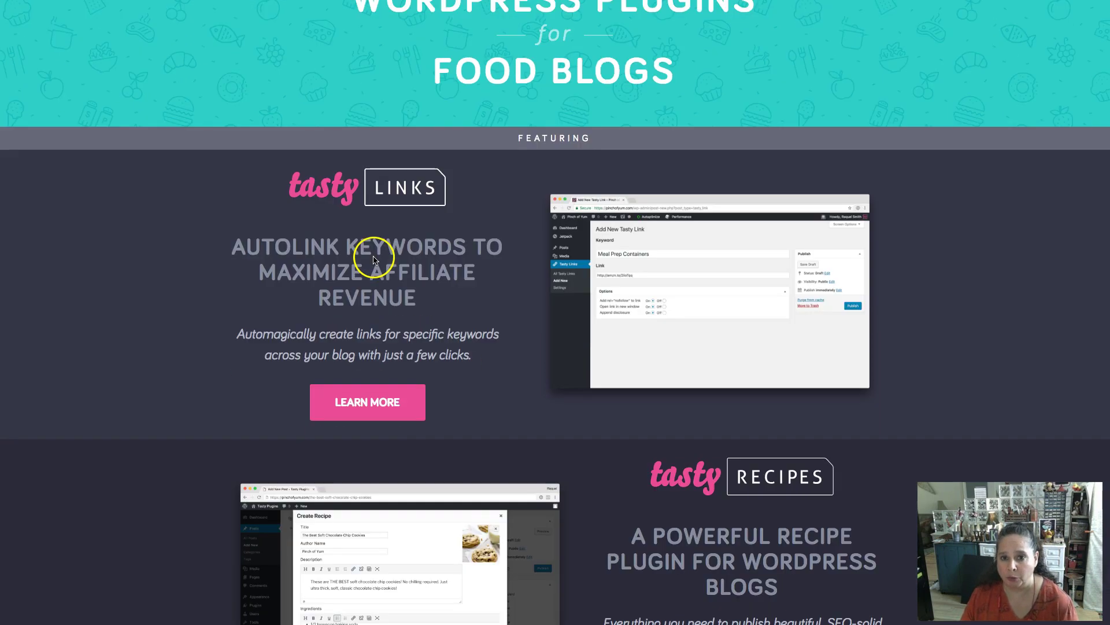
scroll(373, 259, down, 4)
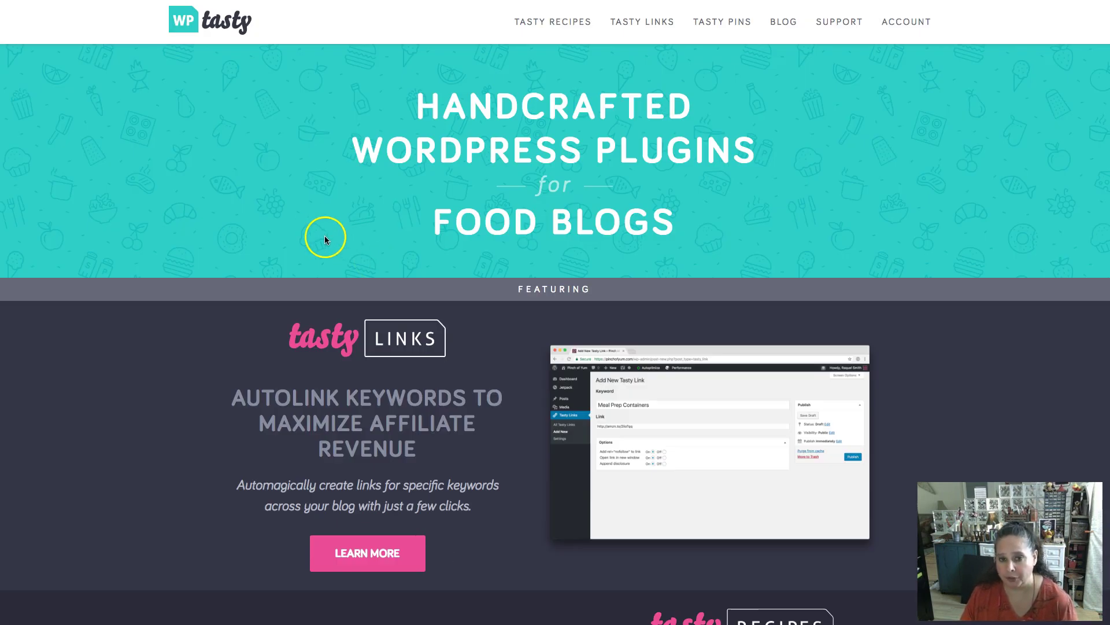
scroll(324, 235, down, 6)
scroll(324, 243, up, 6)
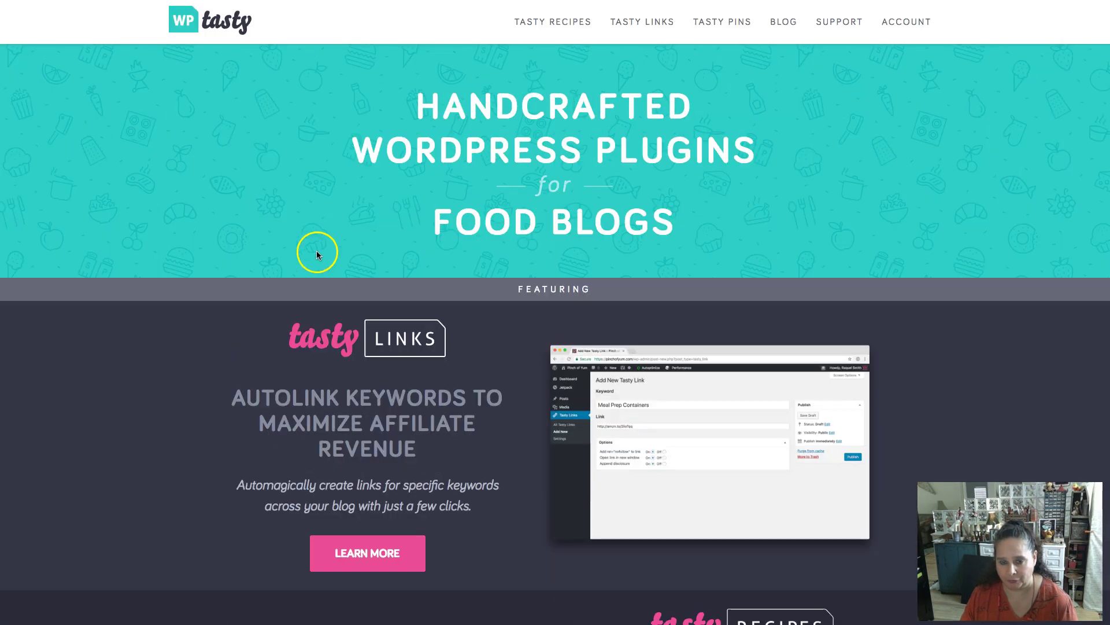
scroll(405, 376, down, 3)
scroll(348, 266, down, 10)
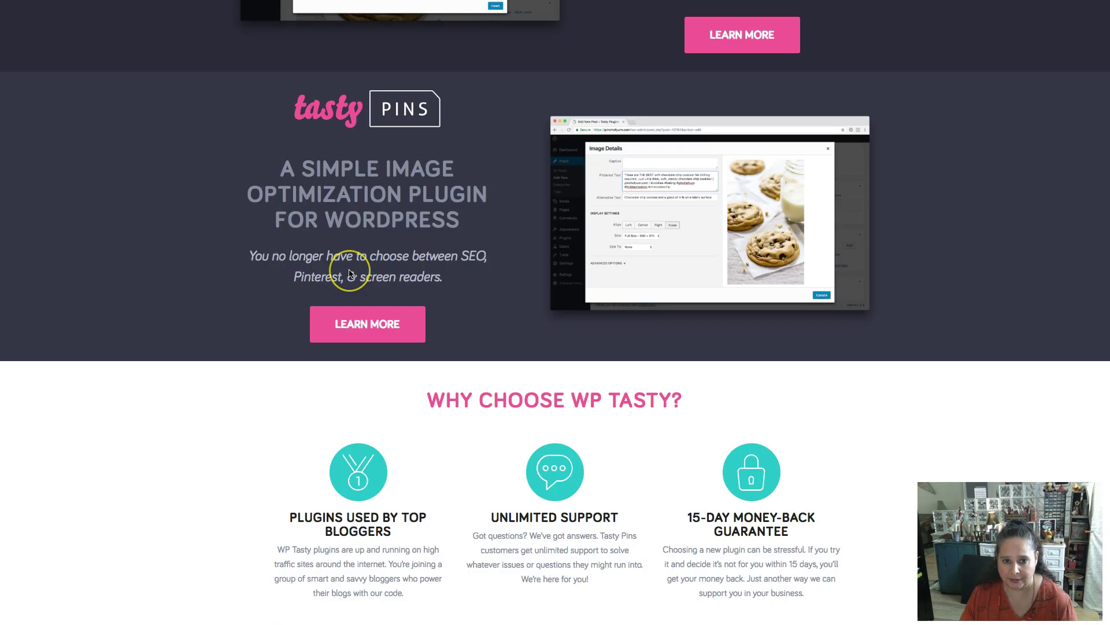
scroll(349, 273, up, 1)
scroll(349, 273, up, 13)
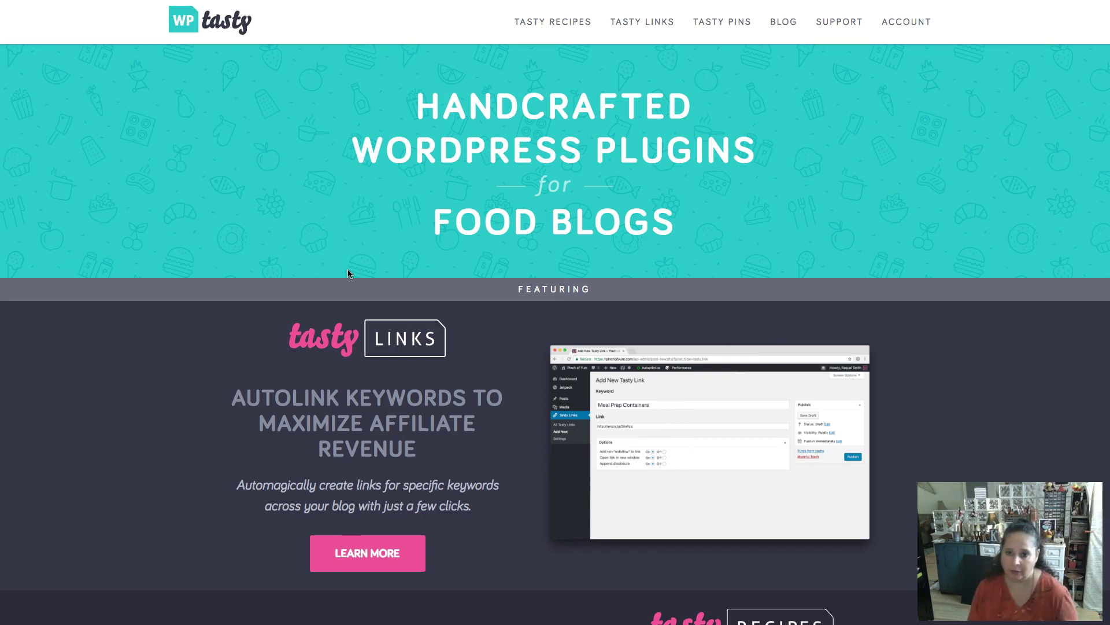
click(424, 52)
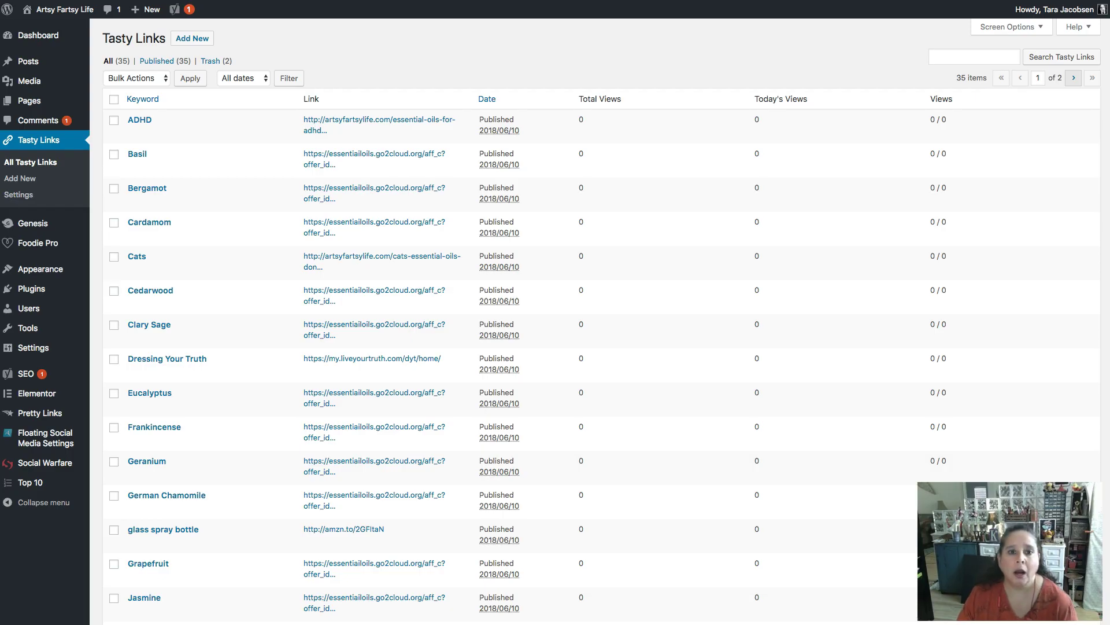
click(149, 135)
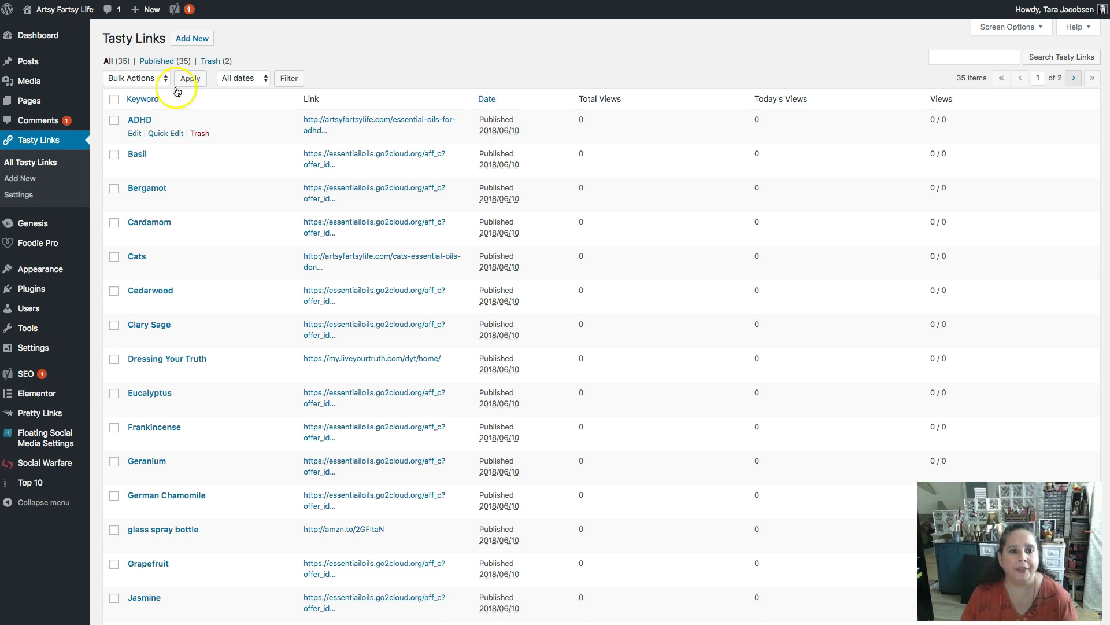
click(198, 169)
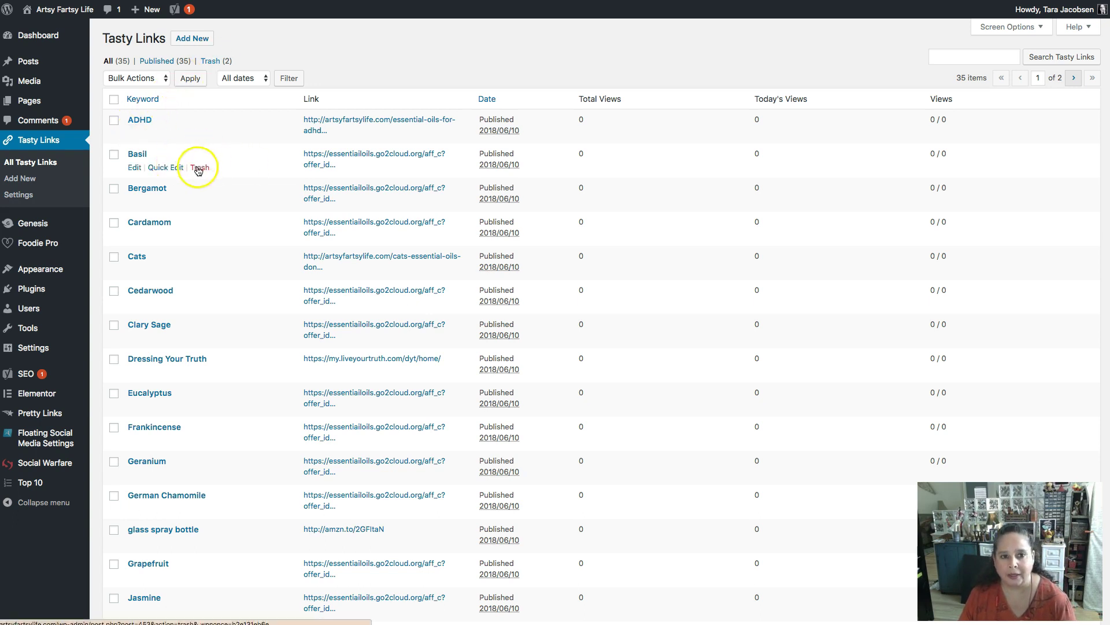
click(136, 154)
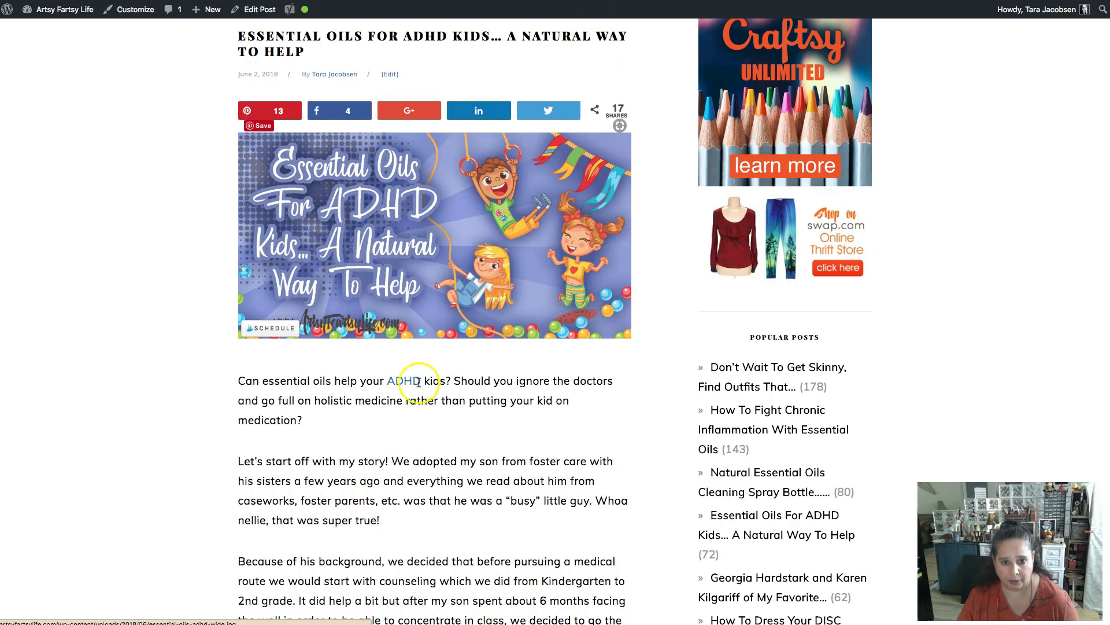
Test the vetiver keyword link in the ADHD post by following it to its affiliate page
scroll(446, 520, down, 15)
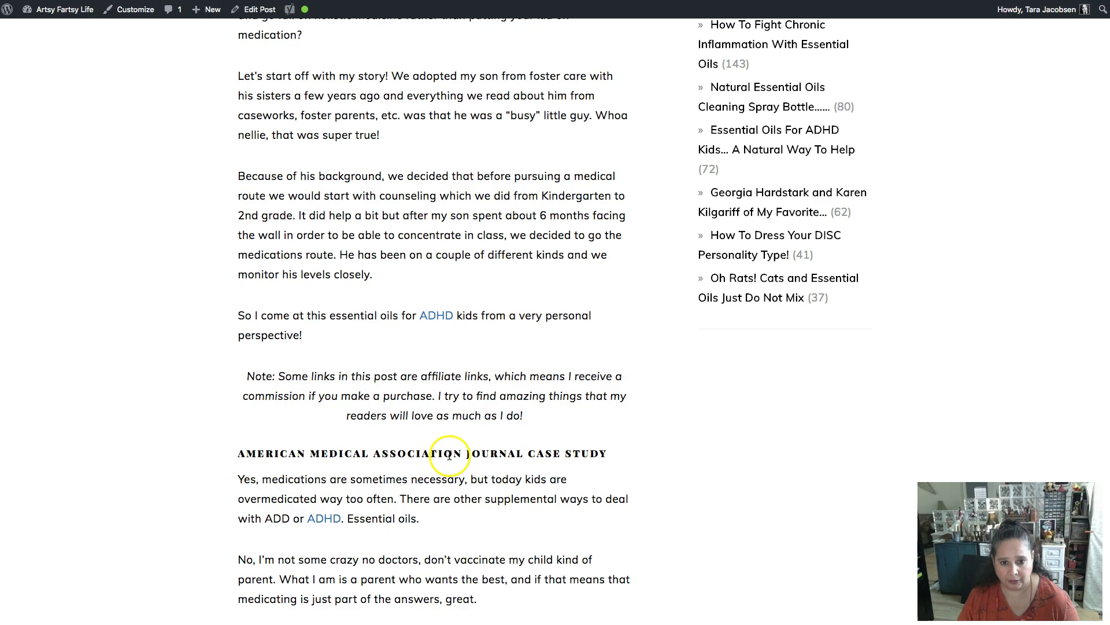
click(404, 351)
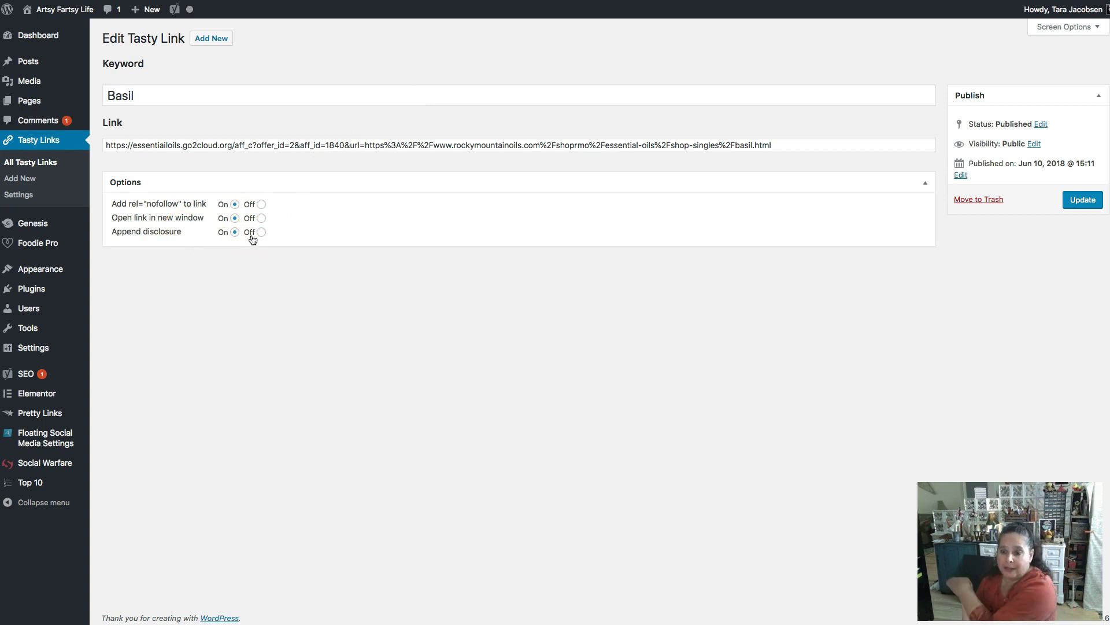
Enter '#ad promo advertisement' as the disclosure text in Tasty Links settings
click(16, 195)
click(253, 153)
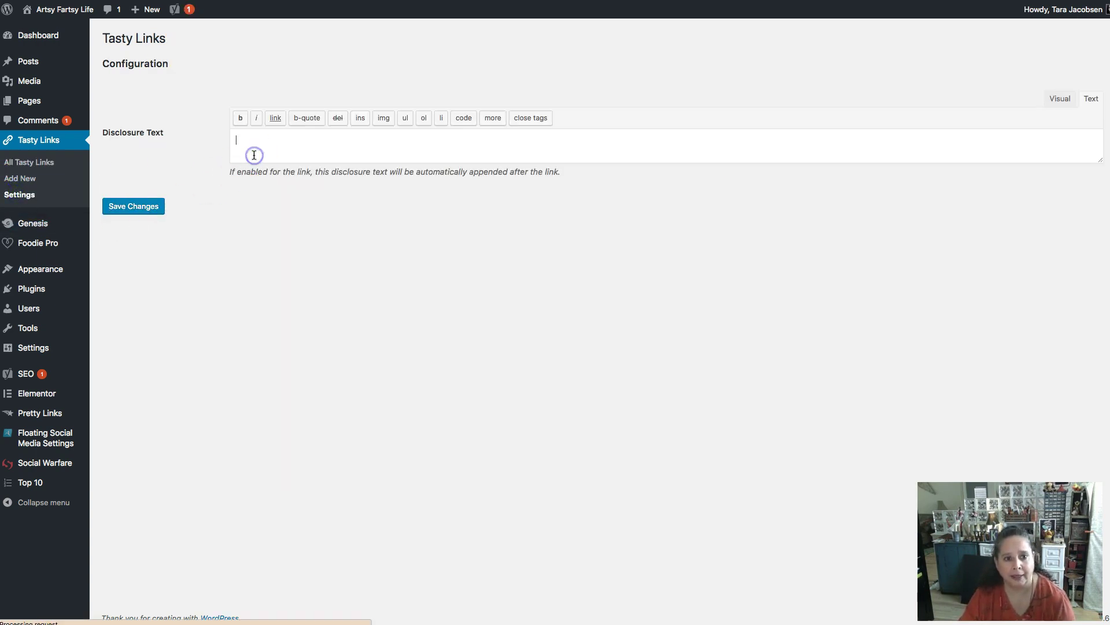
text(#ad )
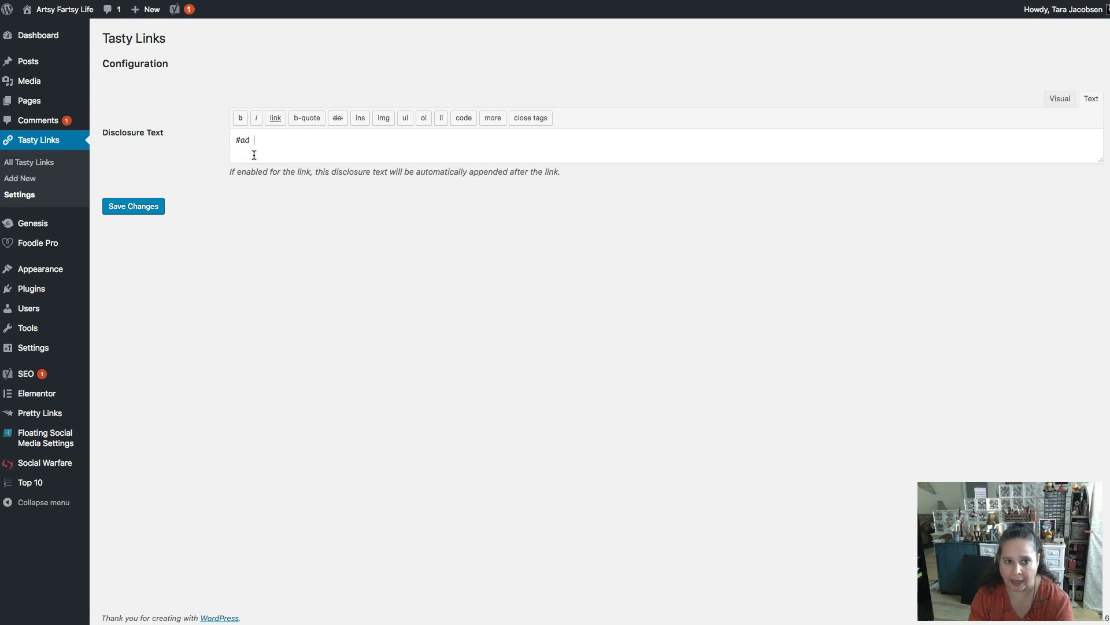
text(promo af)
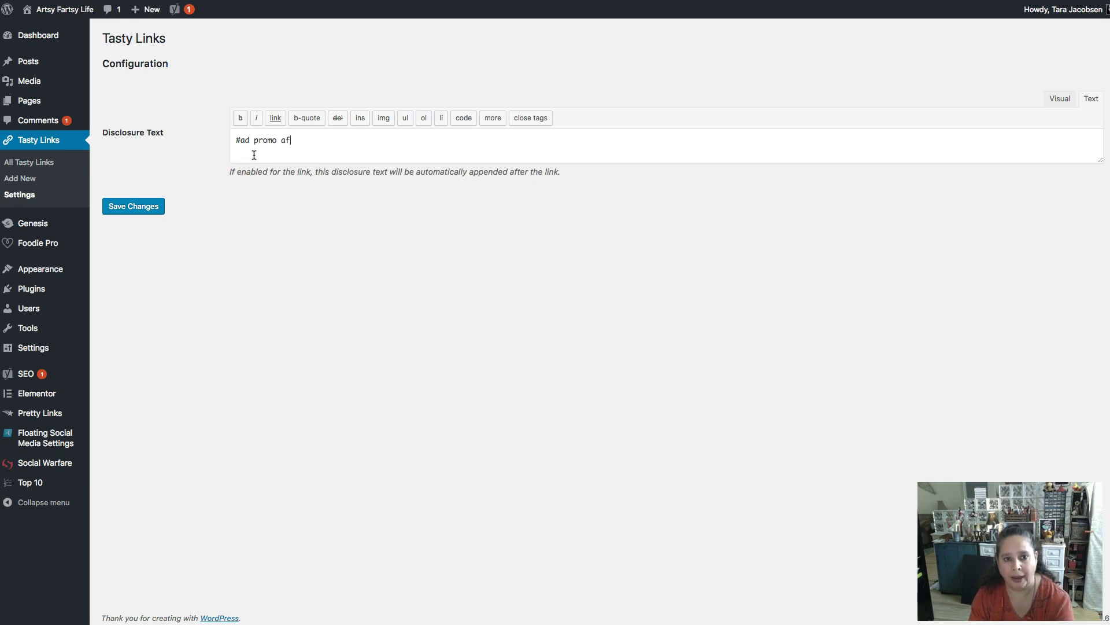
key(BackSpace)
text(dvertise)
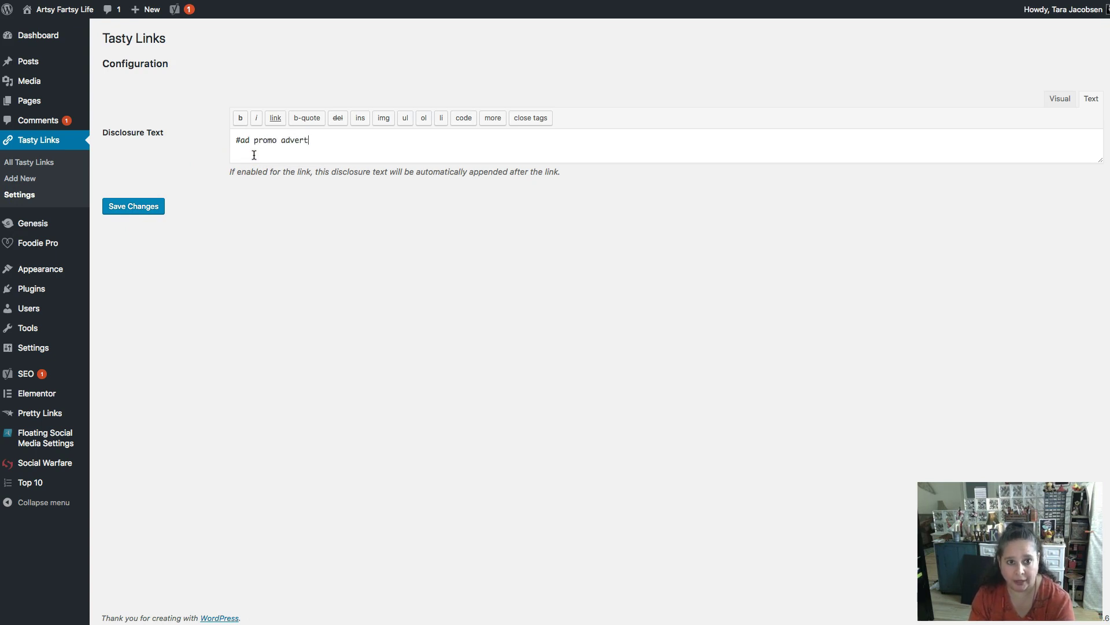
text(ment)
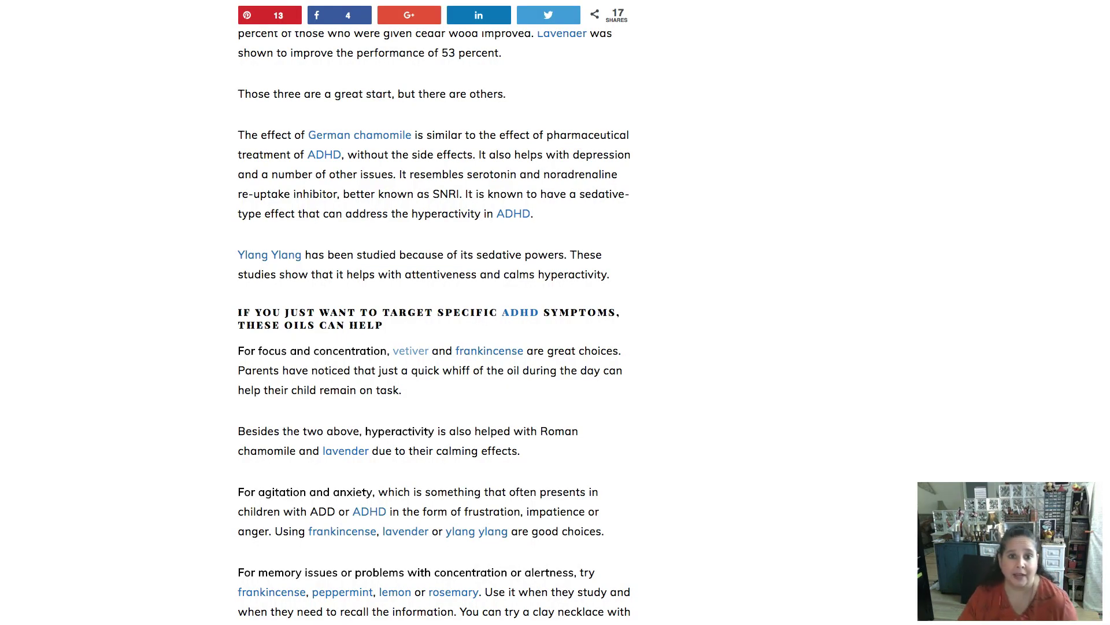
Select the affiliate disclosure note in the ADHD post and scroll through the article
scroll(381, 249, up, 10)
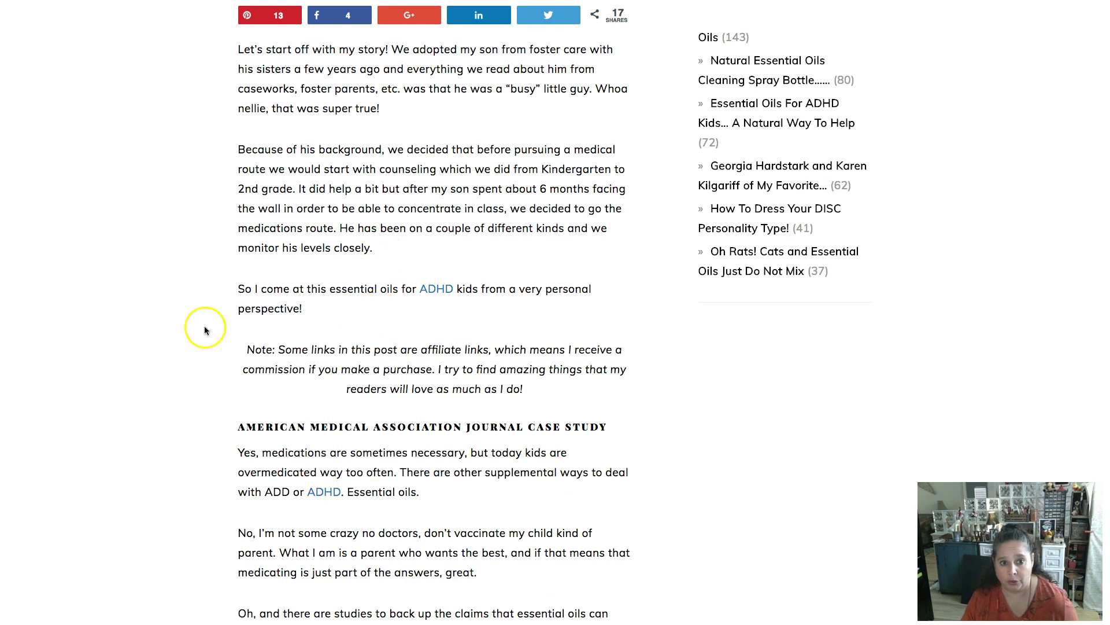
drag(285, 350, 481, 401)
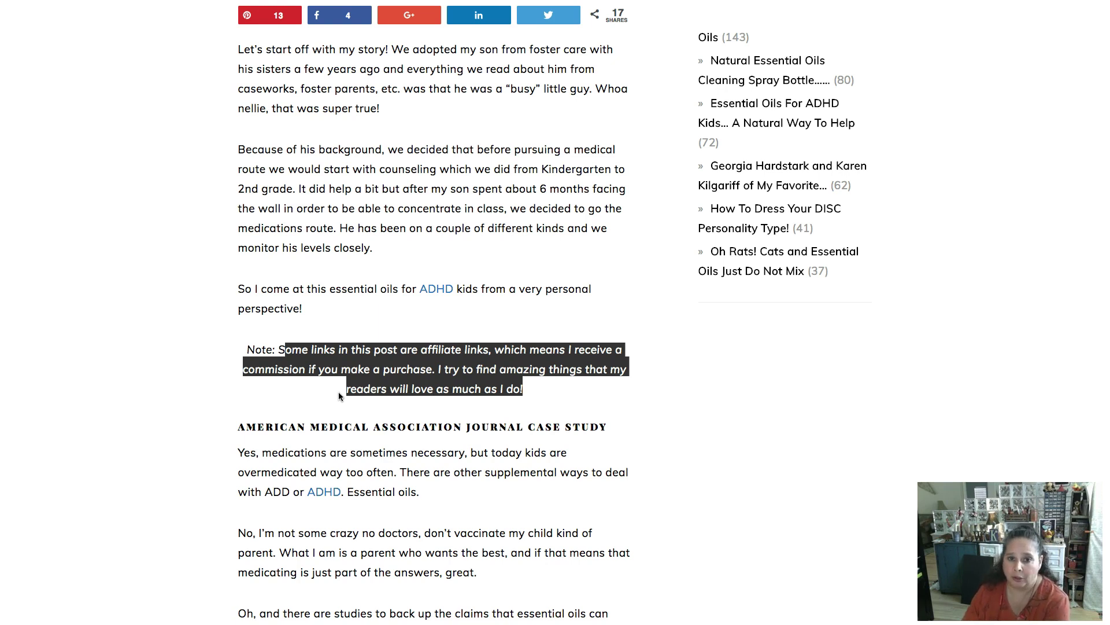
scroll(434, 467, down, 7)
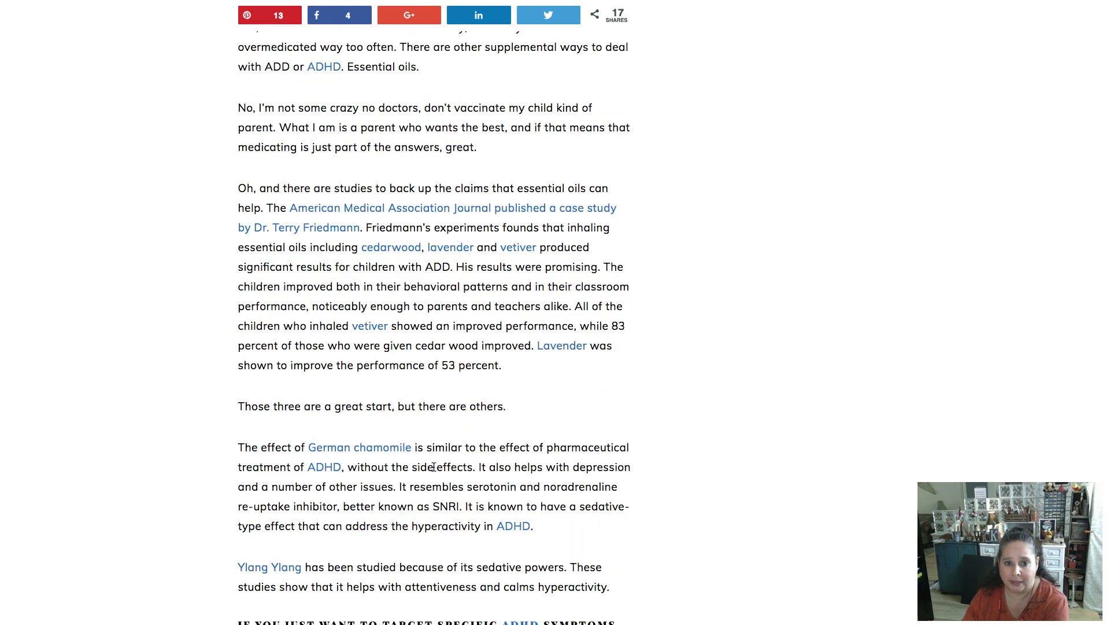
scroll(434, 466, down, 3)
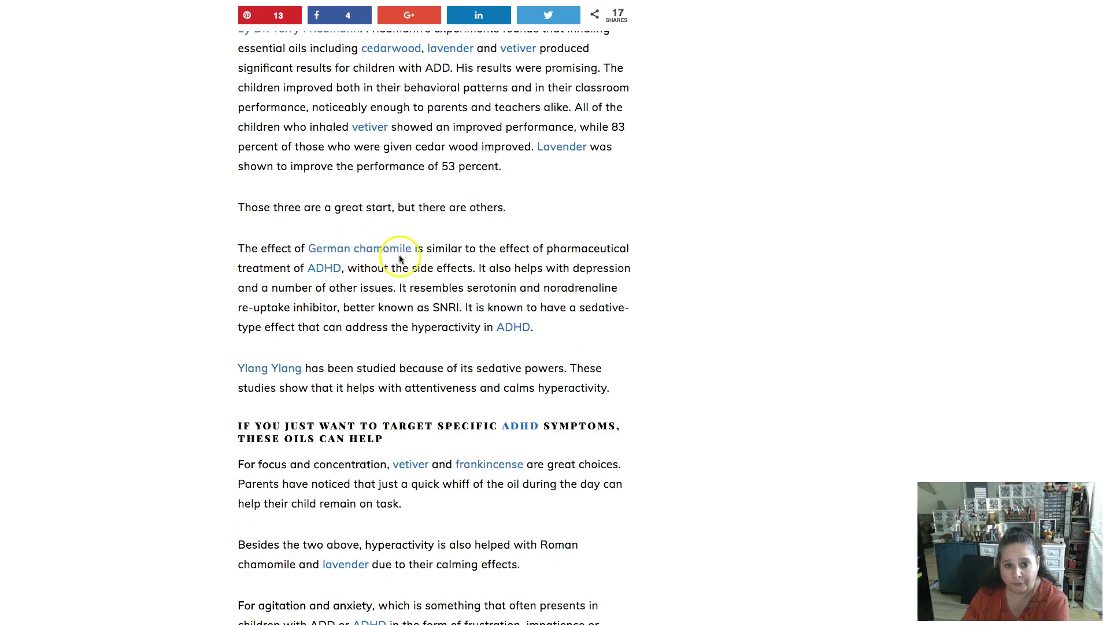
scroll(407, 330, down, 1)
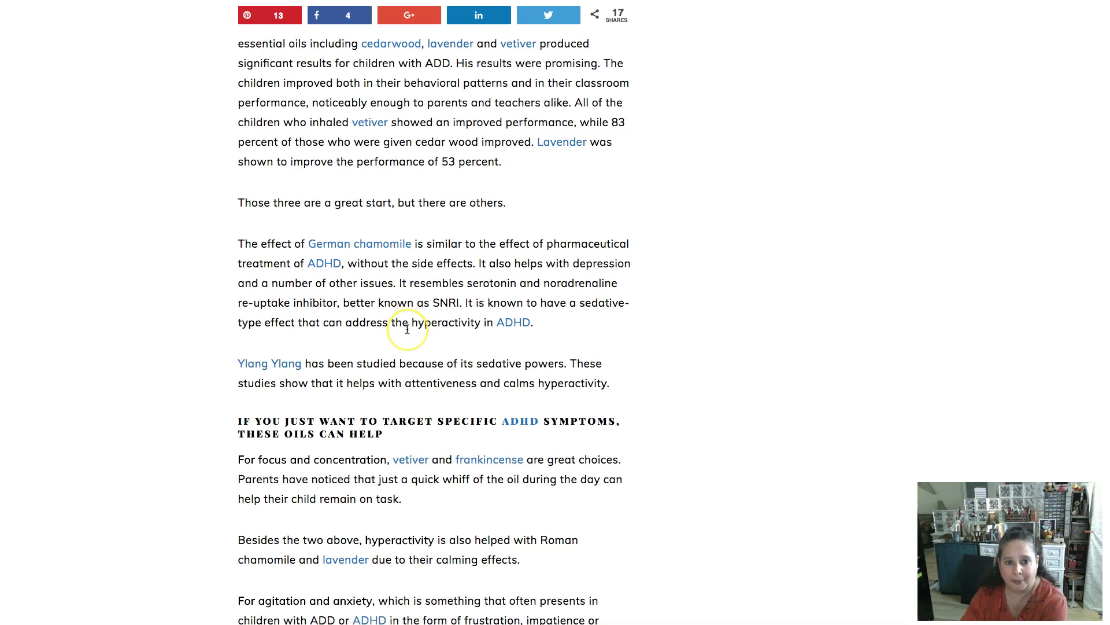
scroll(408, 330, down, 5)
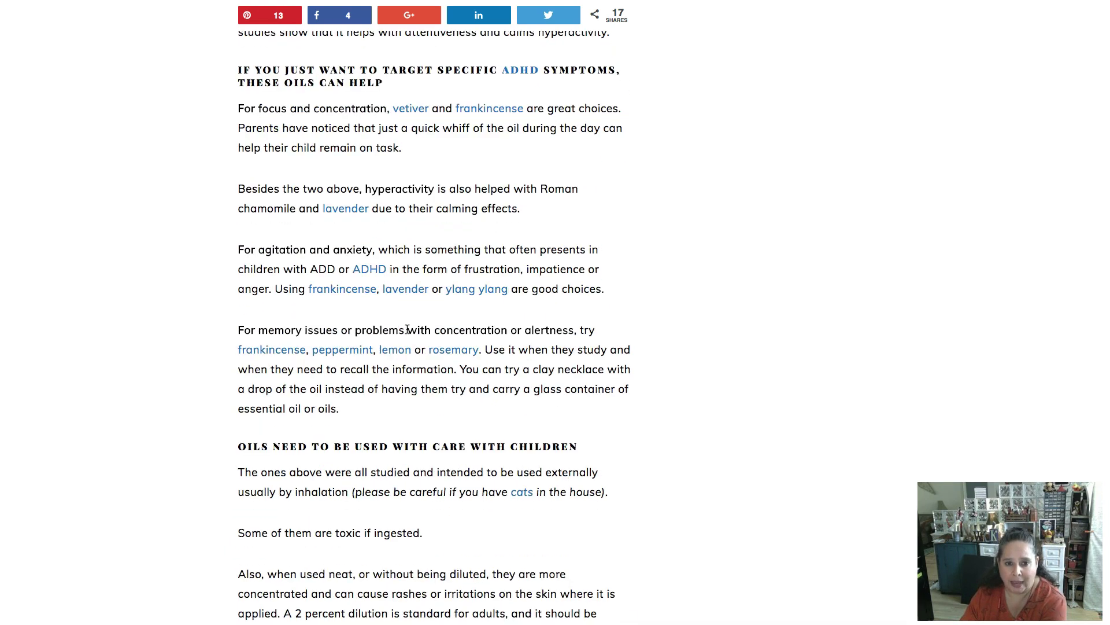
scroll(407, 329, down, 5)
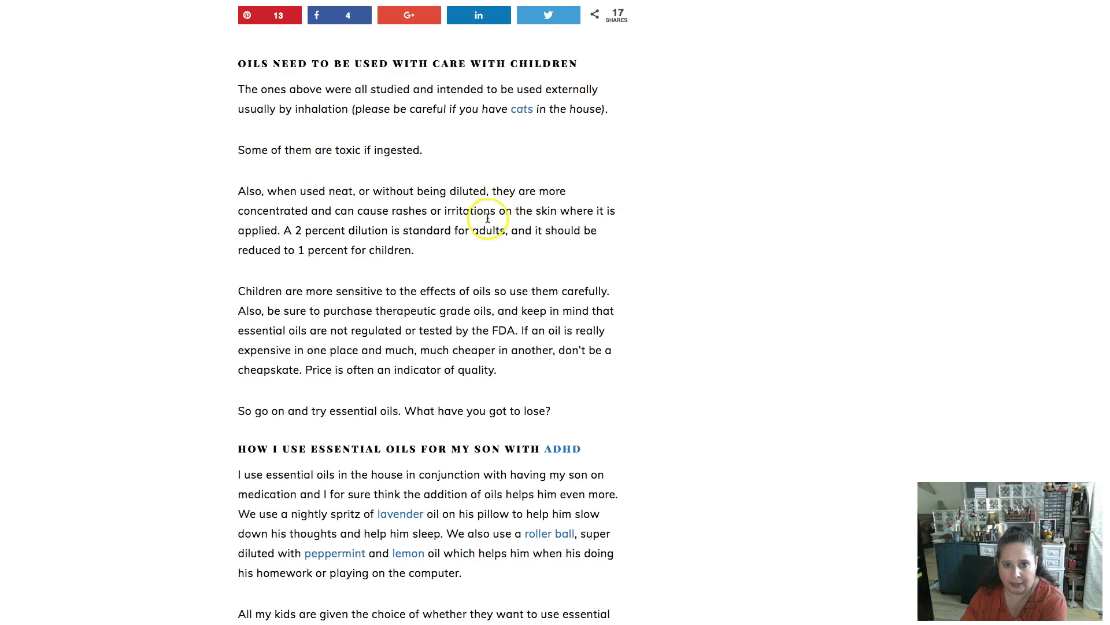
scroll(449, 333, down, 5)
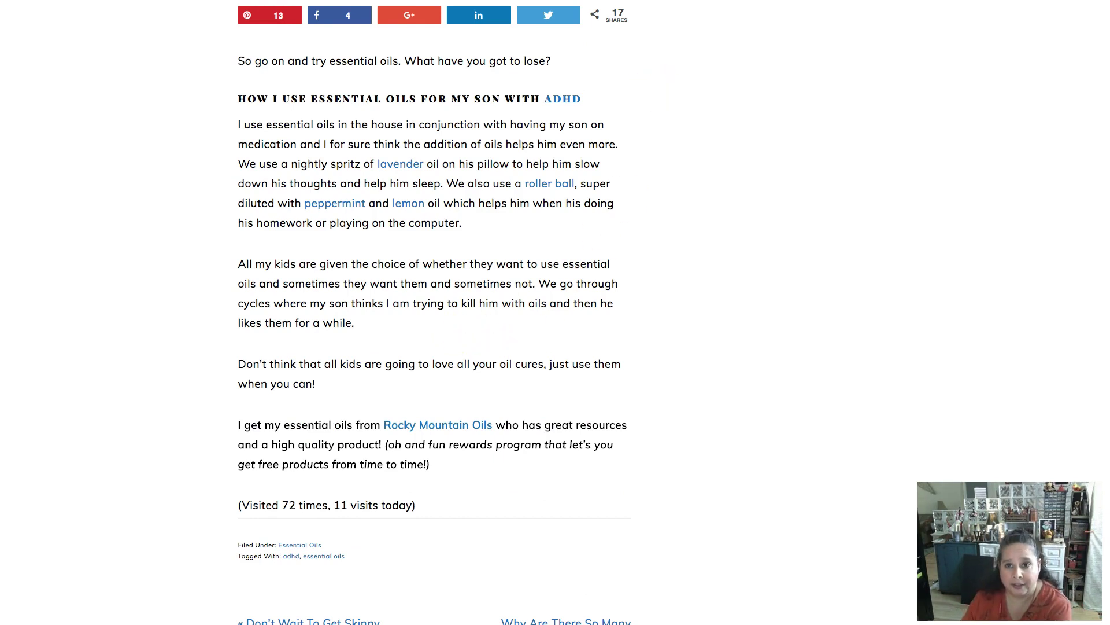
Glance at the Vetiver product page, then bring up the Cats & Essential Oils post
key(ctrl+Tab)
key(ctrl+shift+Tab)
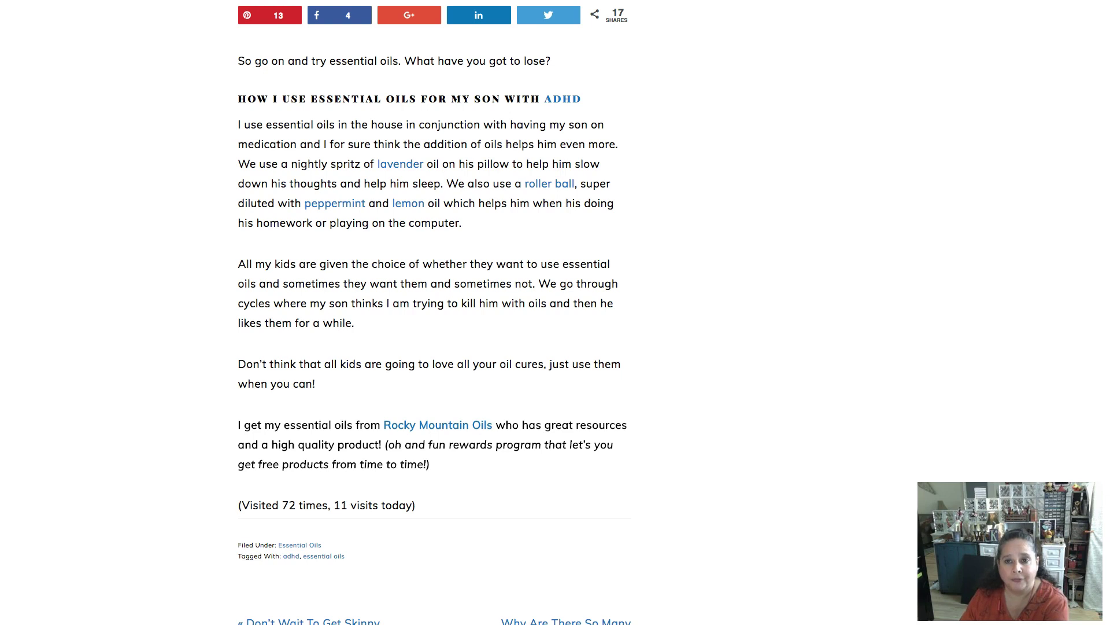
key(ctrl+shift+Tab)
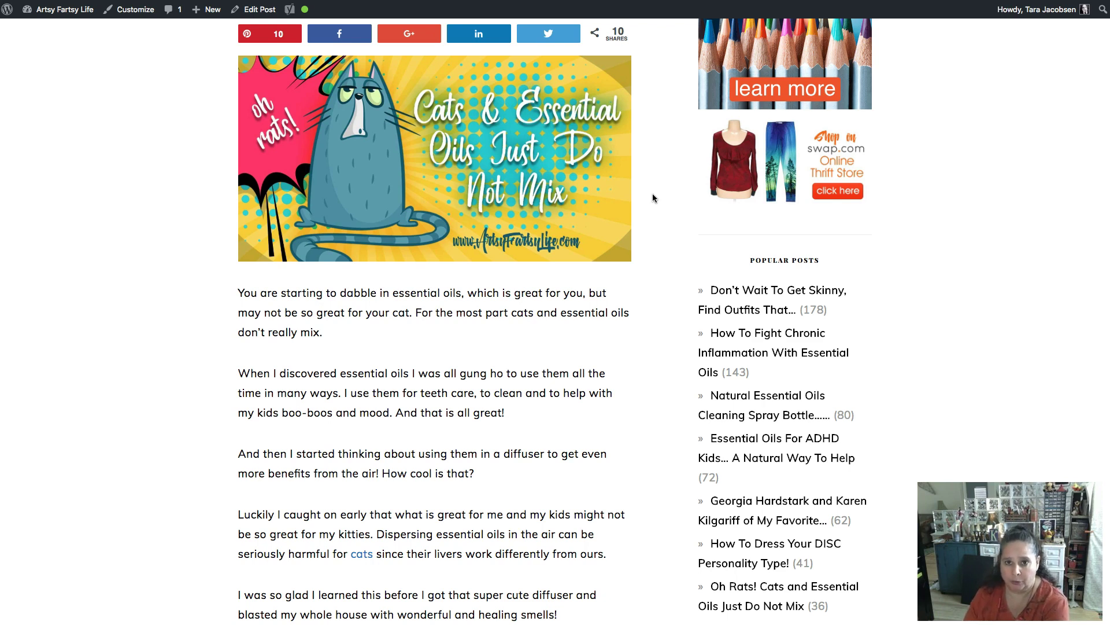
Scroll through the Cats & Essential Oils post and back up
scroll(664, 101, down, 1)
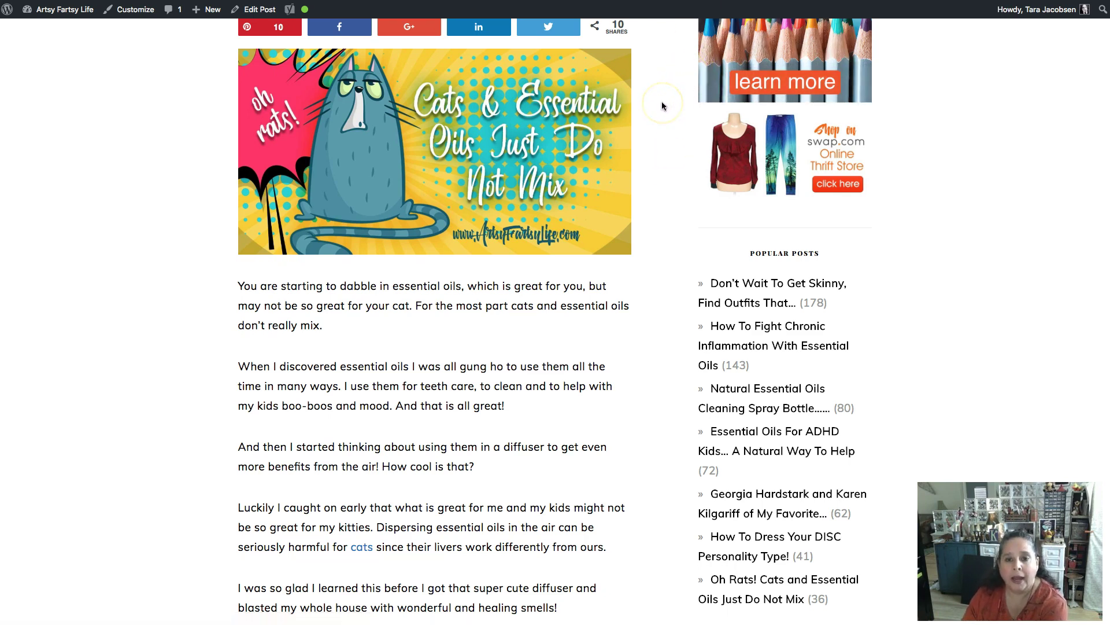
scroll(663, 105, down, 5)
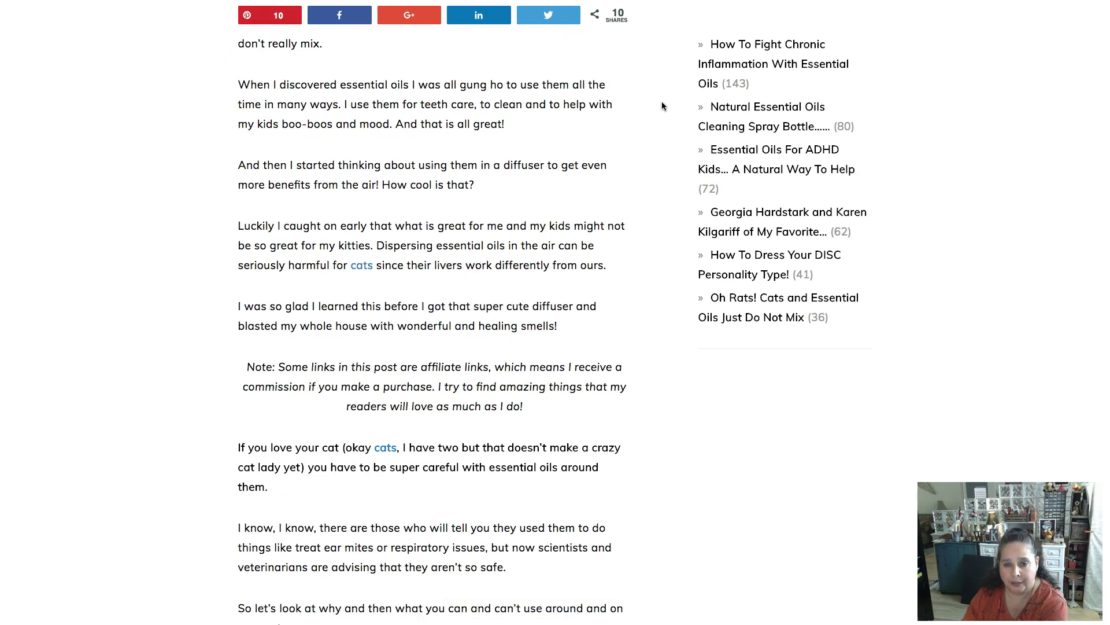
scroll(663, 106, down, 1)
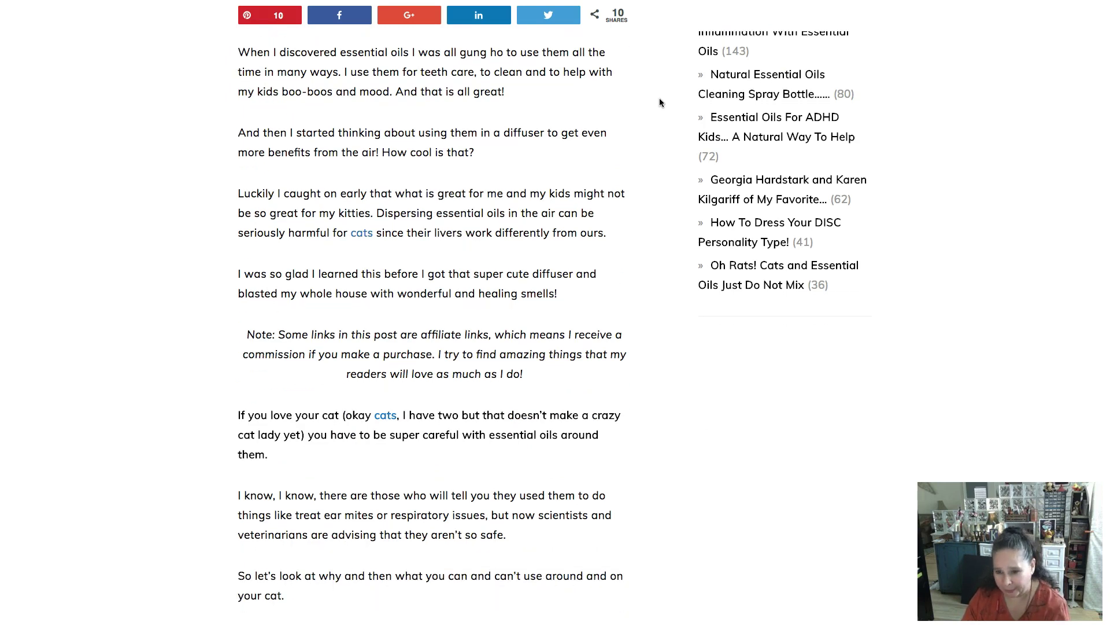
scroll(660, 101, down, 1)
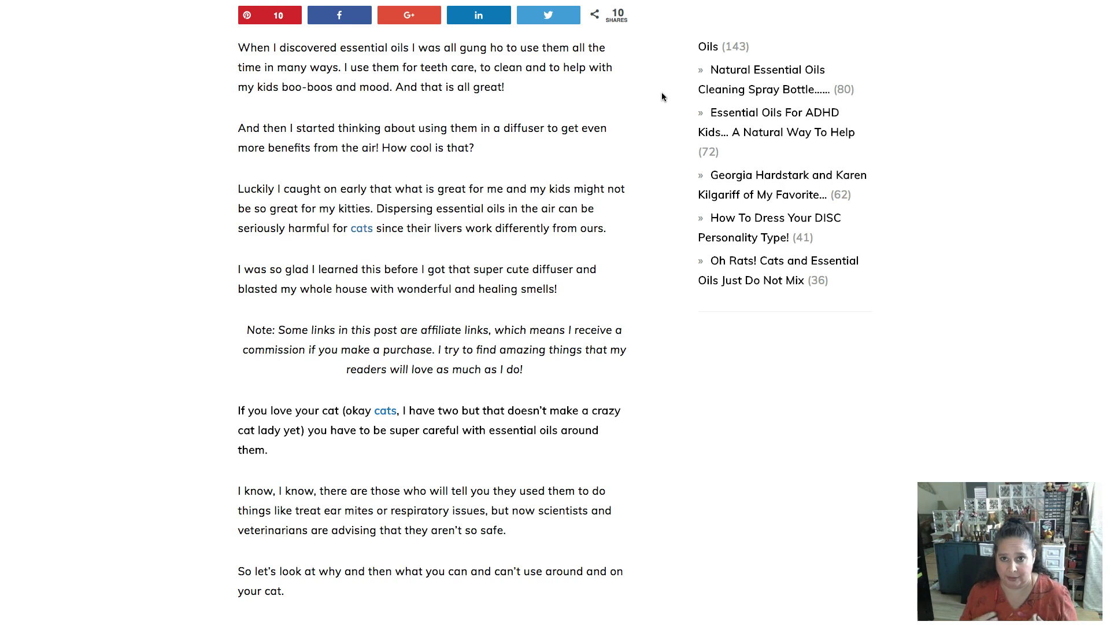
scroll(387, 263, up, 10)
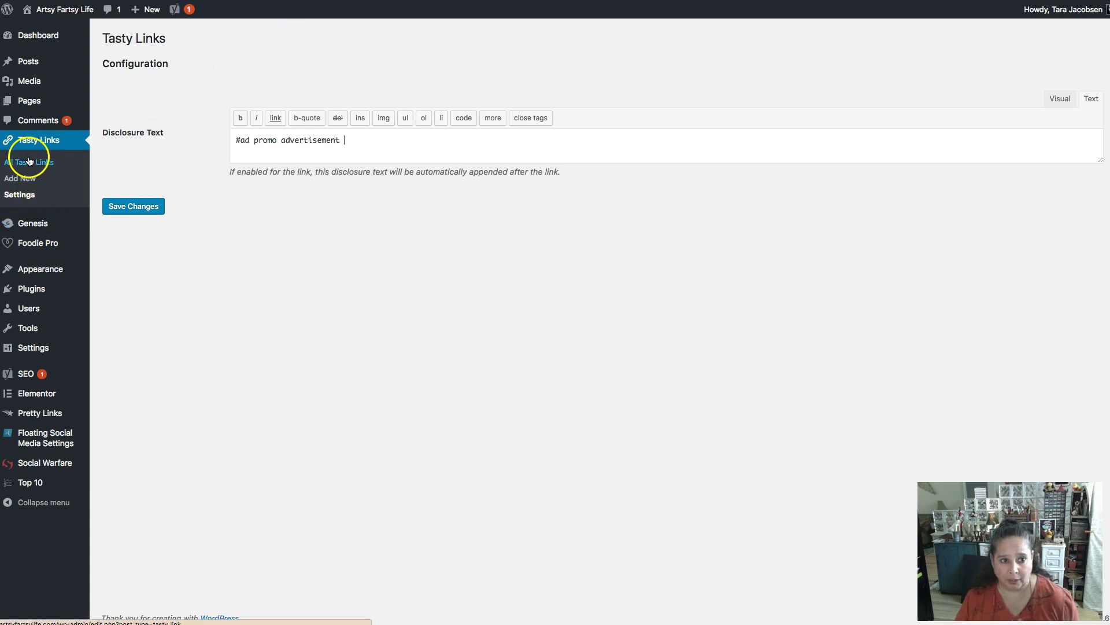
Switch Append disclosure to Off for the Cats keyword link and update it
click(28, 160)
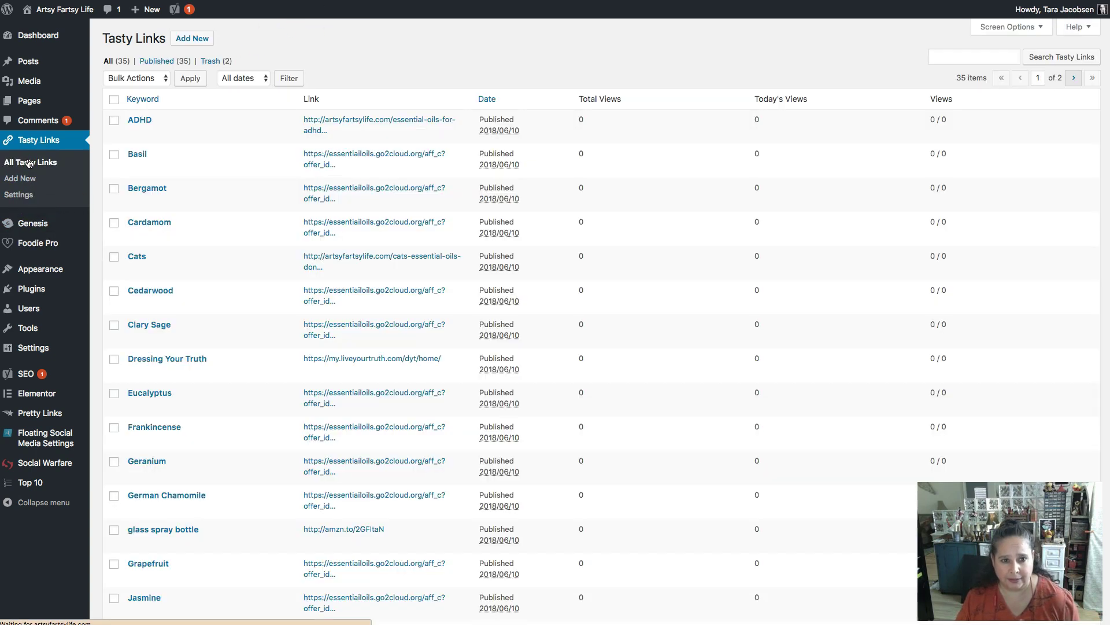
click(138, 257)
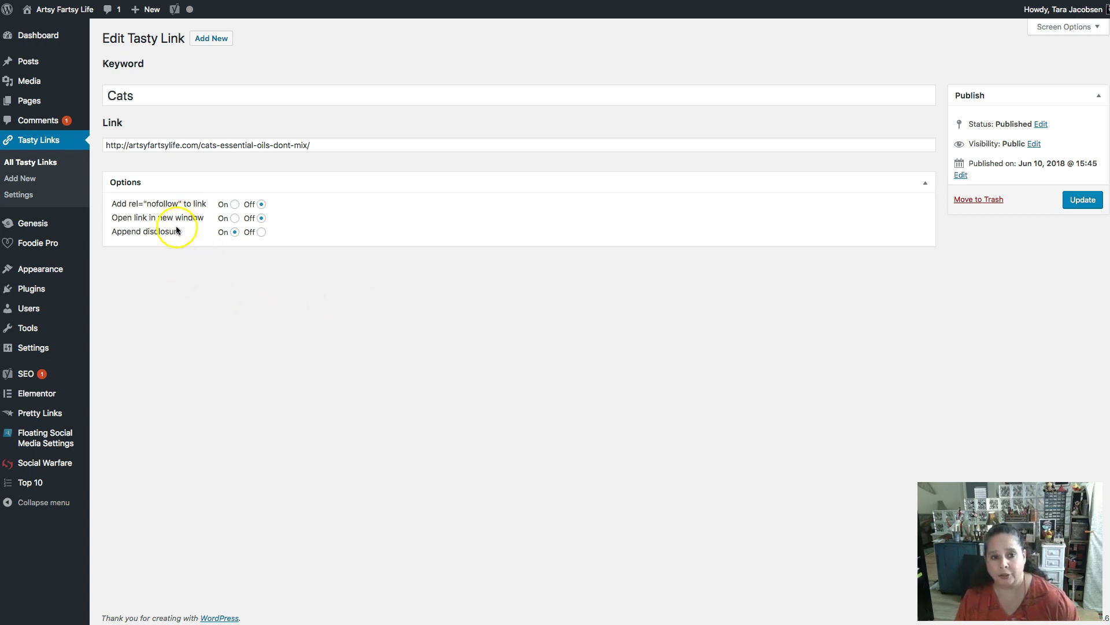
click(262, 233)
click(289, 268)
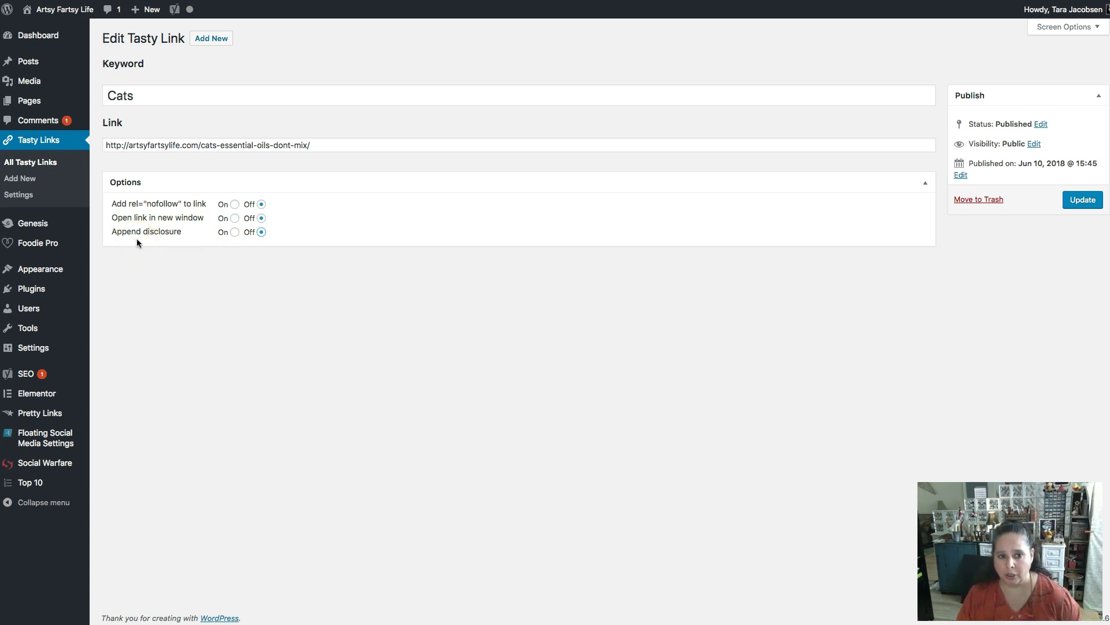
click(1082, 200)
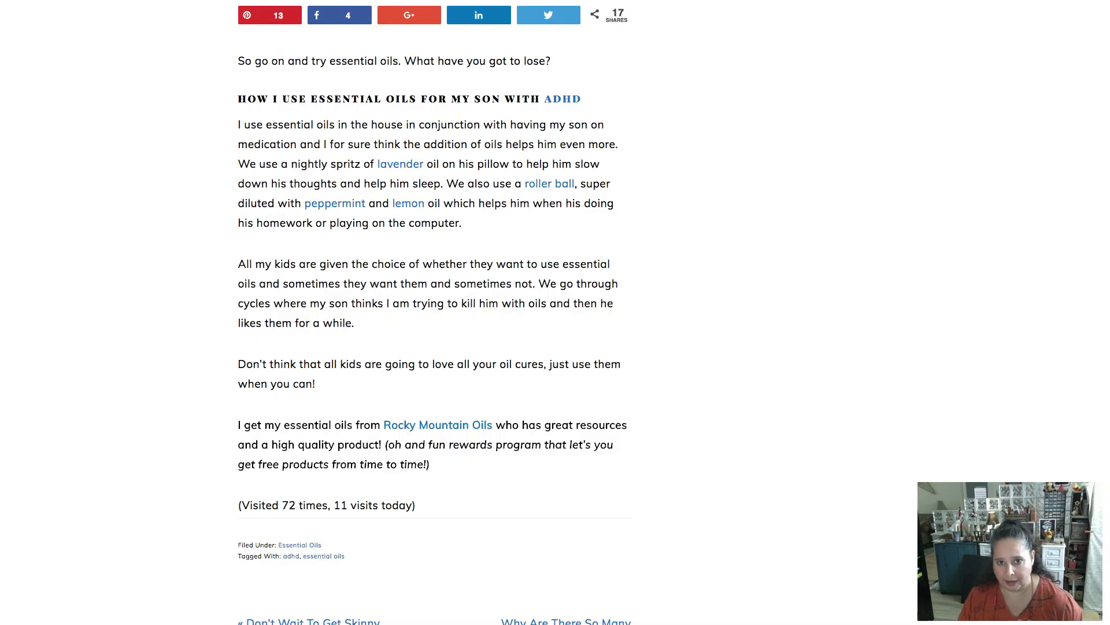
Click an ADHD keyword link in the ADHD post to confirm it reloads the same article
scroll(581, 192, up, 10)
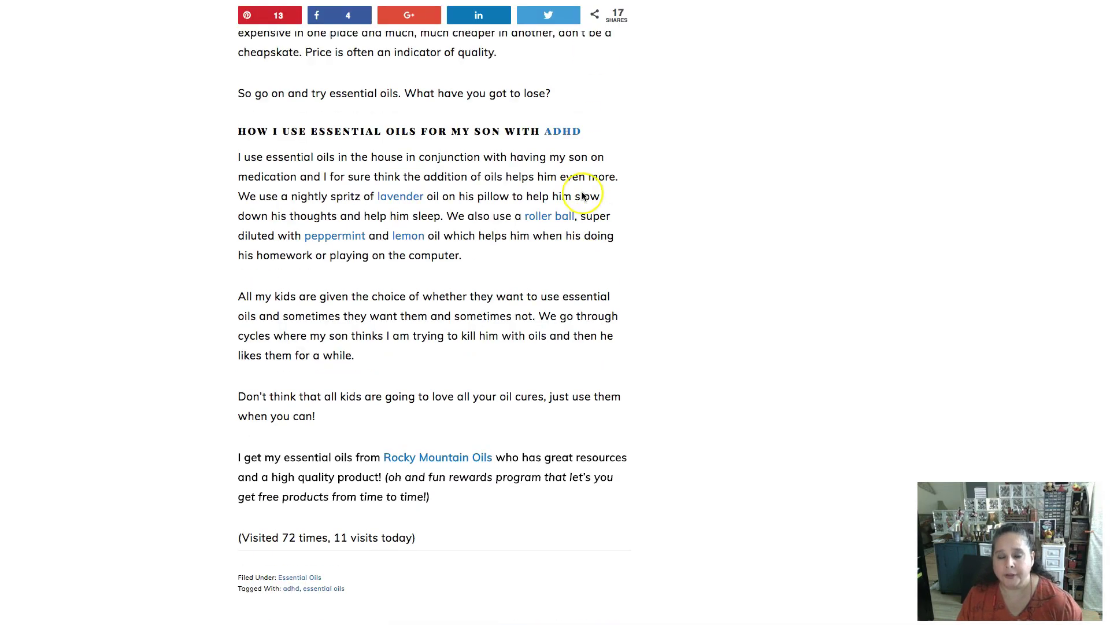
scroll(582, 192, up, 10)
scroll(582, 192, down, 4)
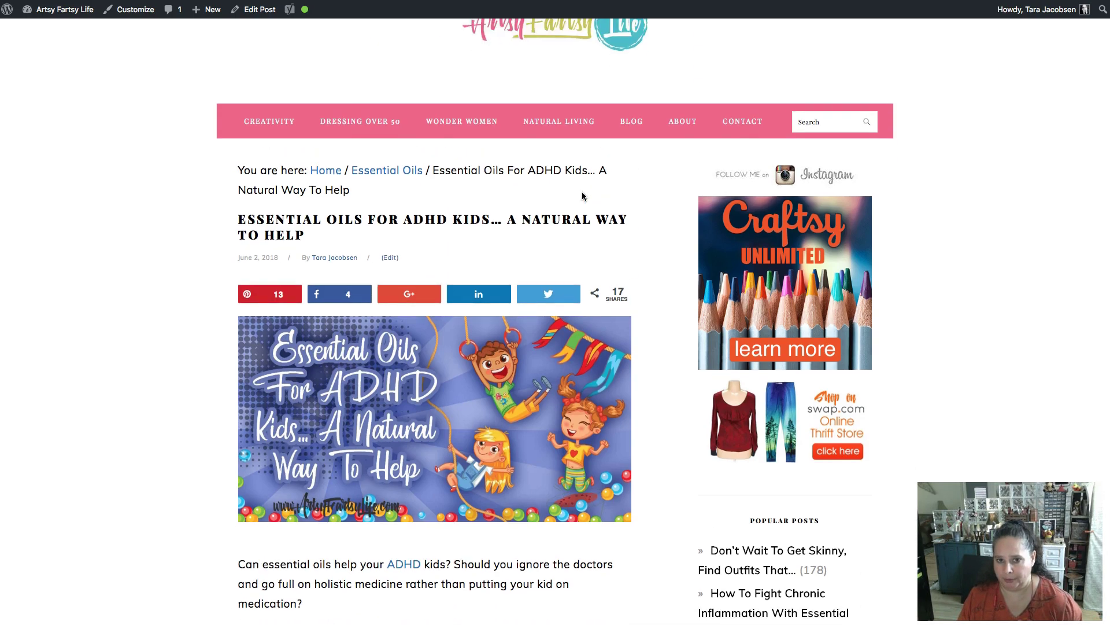
scroll(581, 195, up, 1)
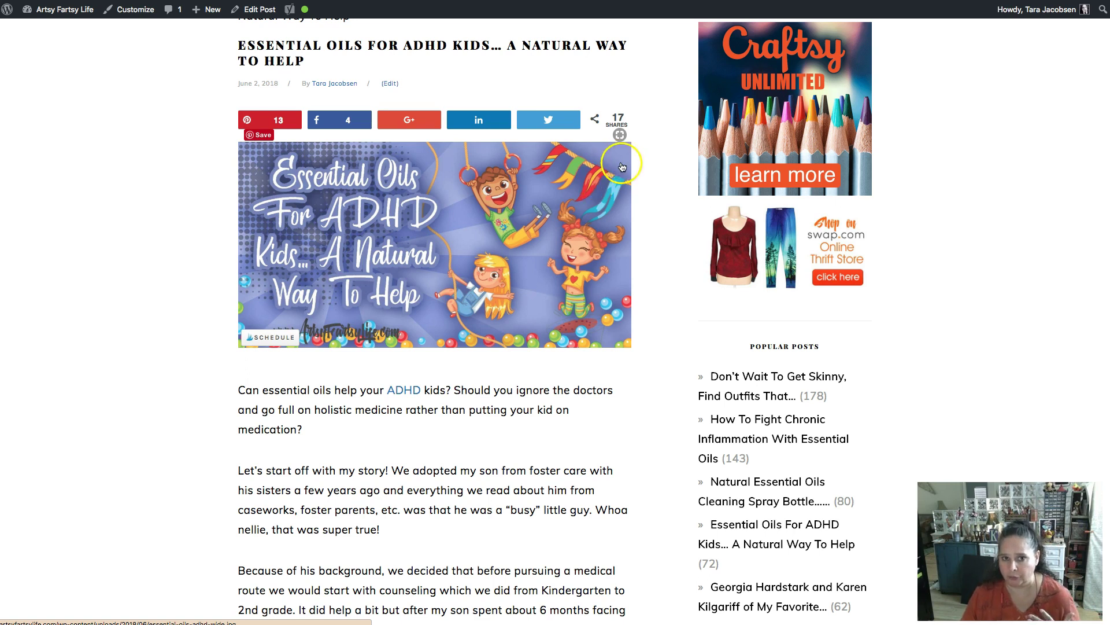
scroll(441, 45, down, 1)
scroll(443, 42, down, 1)
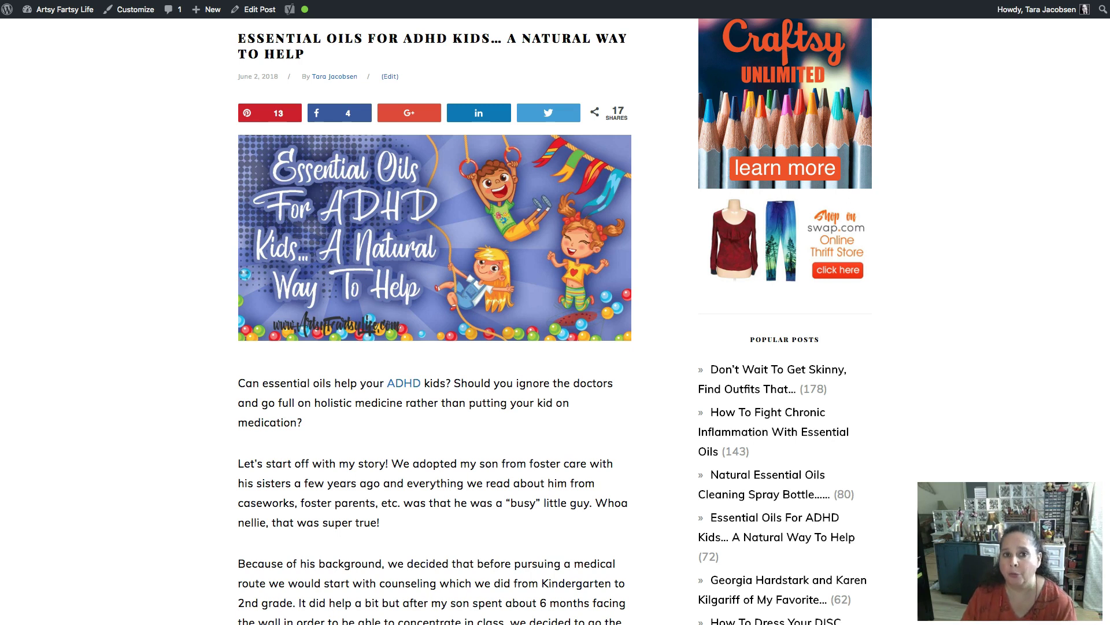
mouse_move(431, 166)
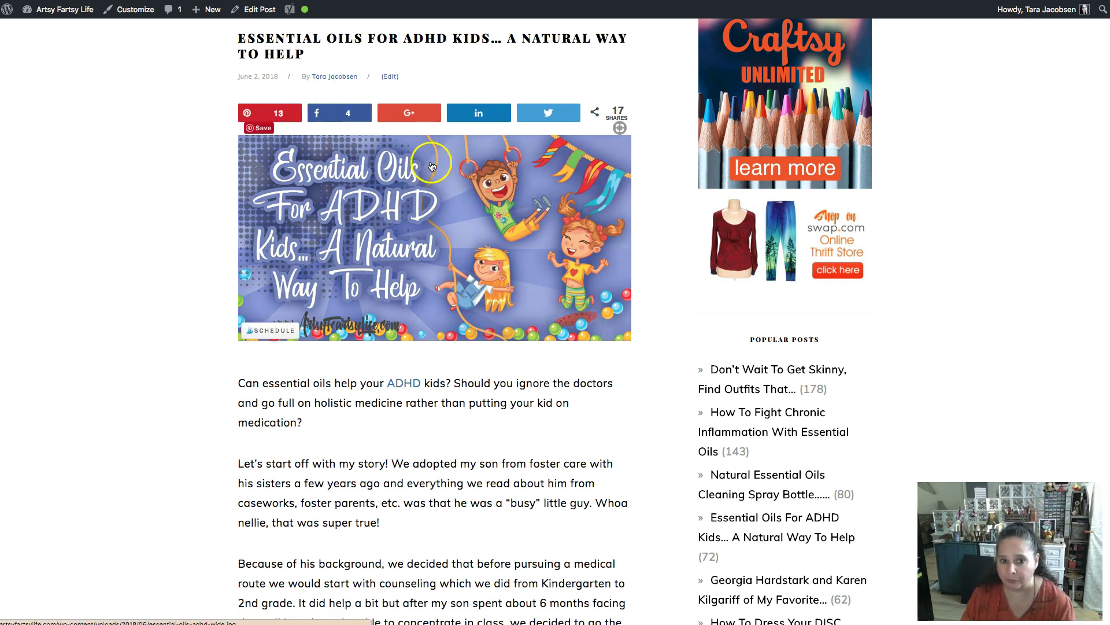
scroll(402, 448, down, 6)
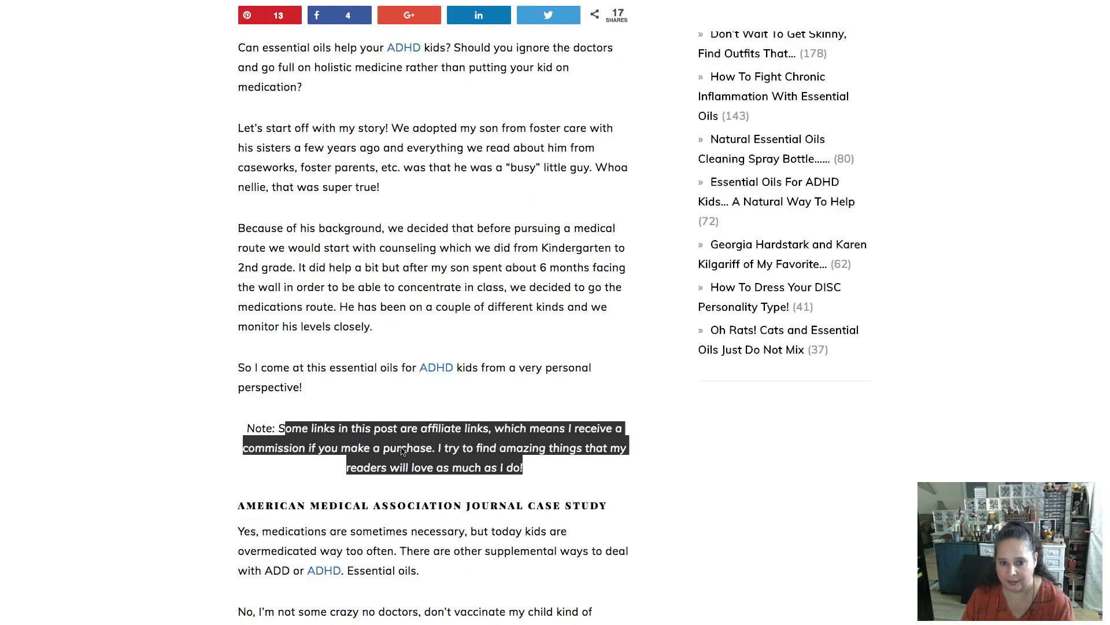
scroll(403, 450, down, 13)
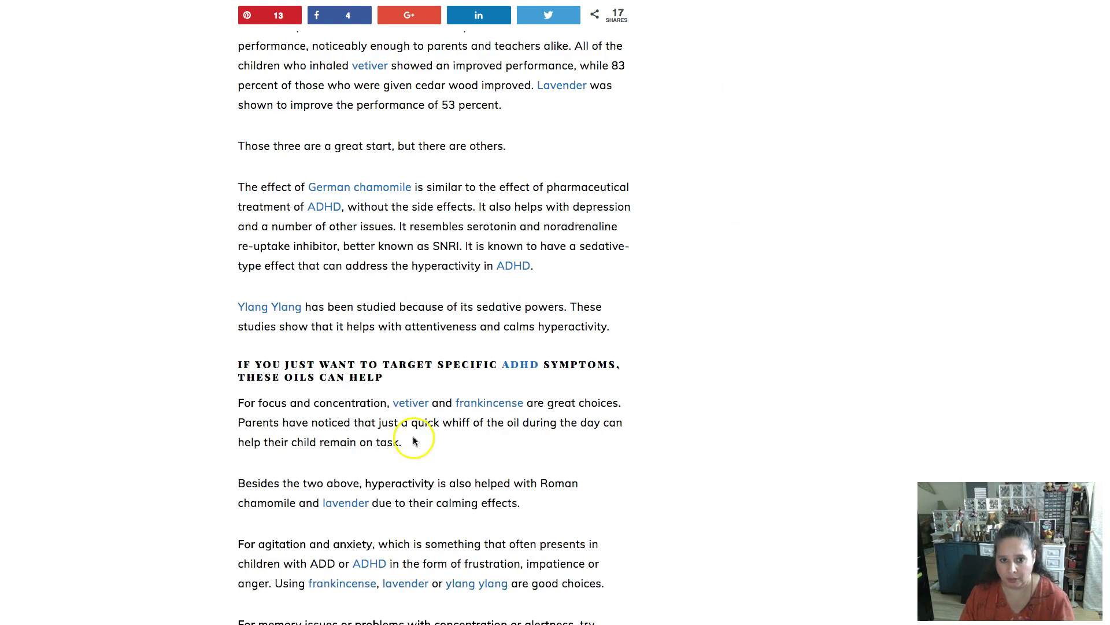
click(325, 209)
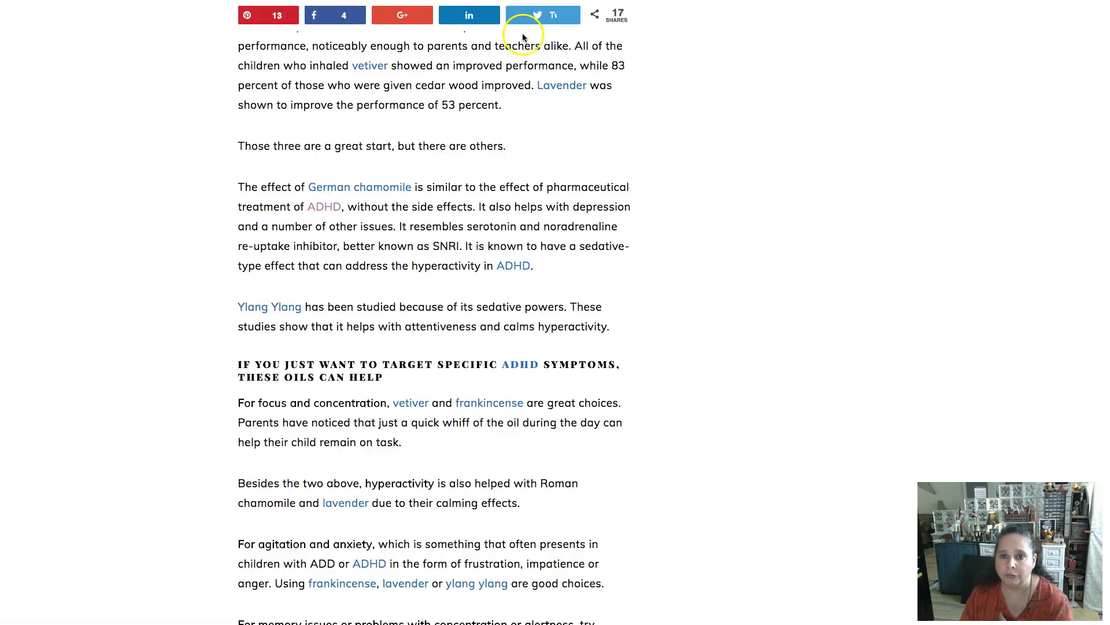
scroll(489, 198, up, 15)
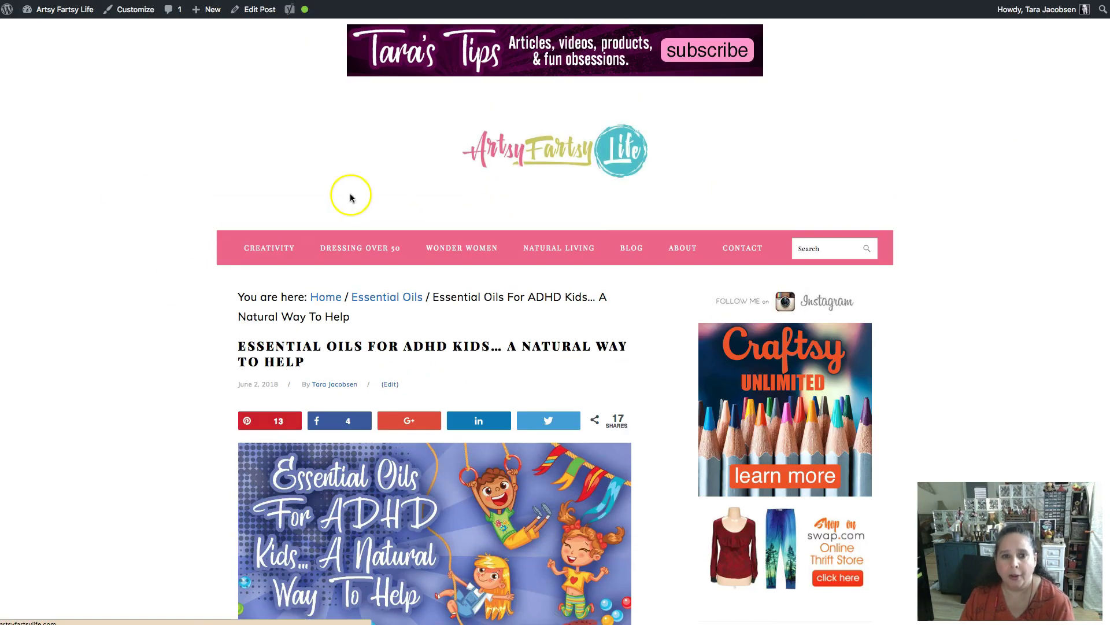
Replace the opening span before the first ADHD with <!-- tasty-links-ignore --> in the post's Text editor
click(249, 9)
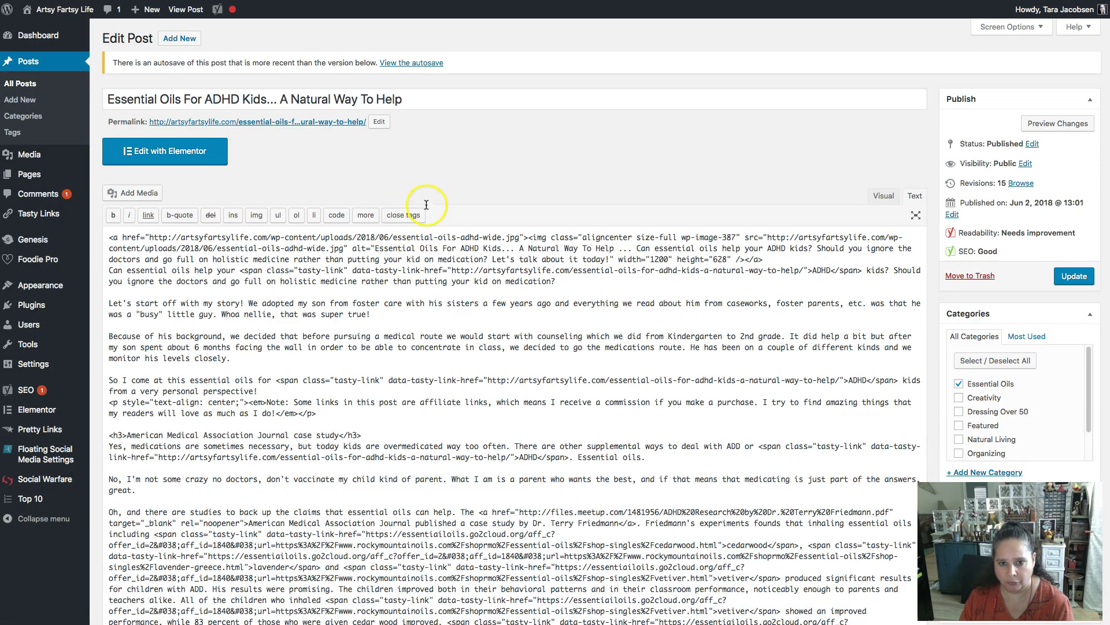
key(ctrl+Tab)
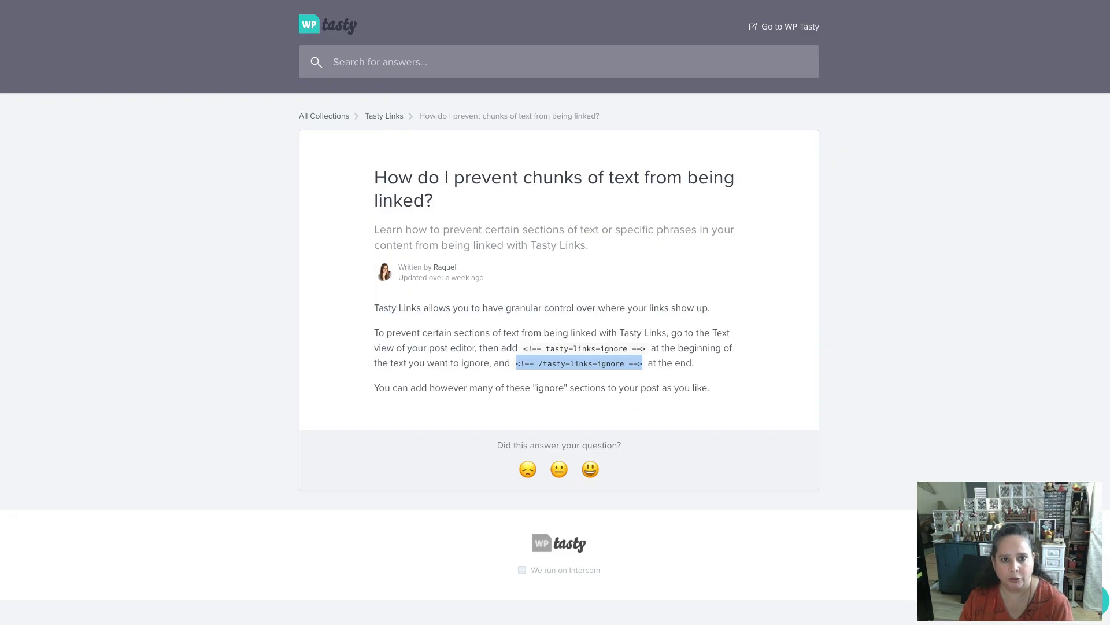
drag(640, 347, 525, 348)
key(ctrl+c)
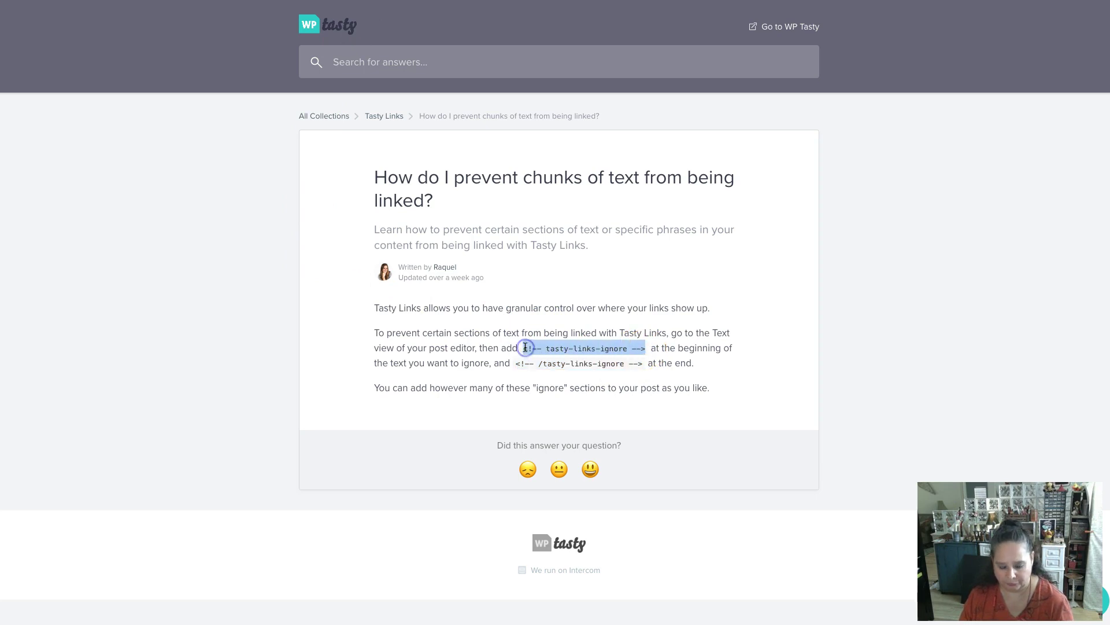
key(ctrl+Tab)
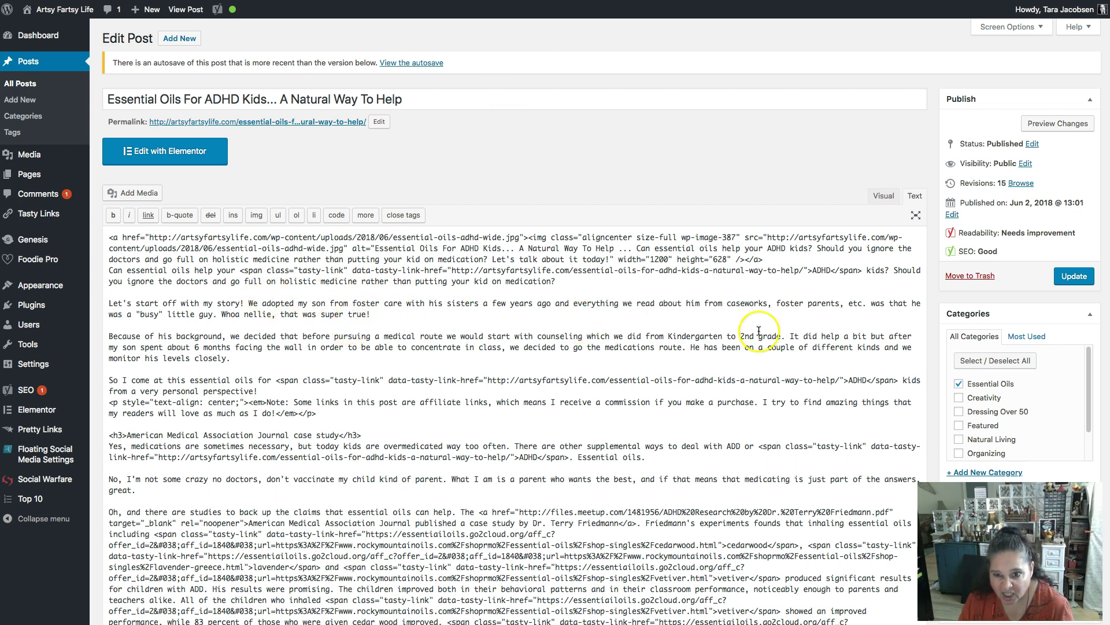
drag(812, 270, 242, 271)
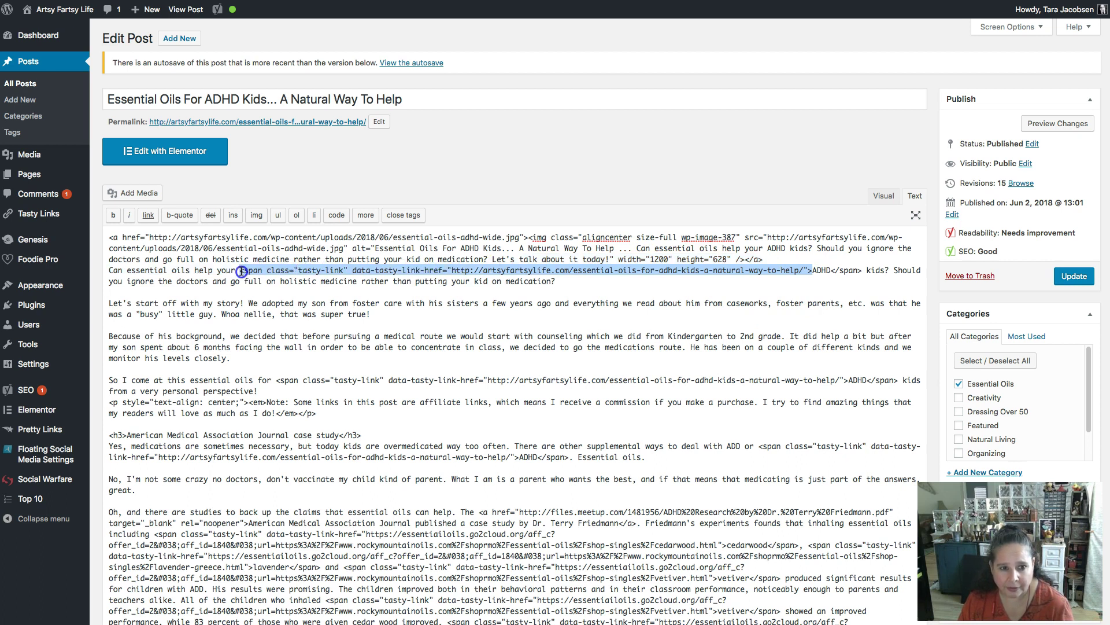
key(ctrl+v)
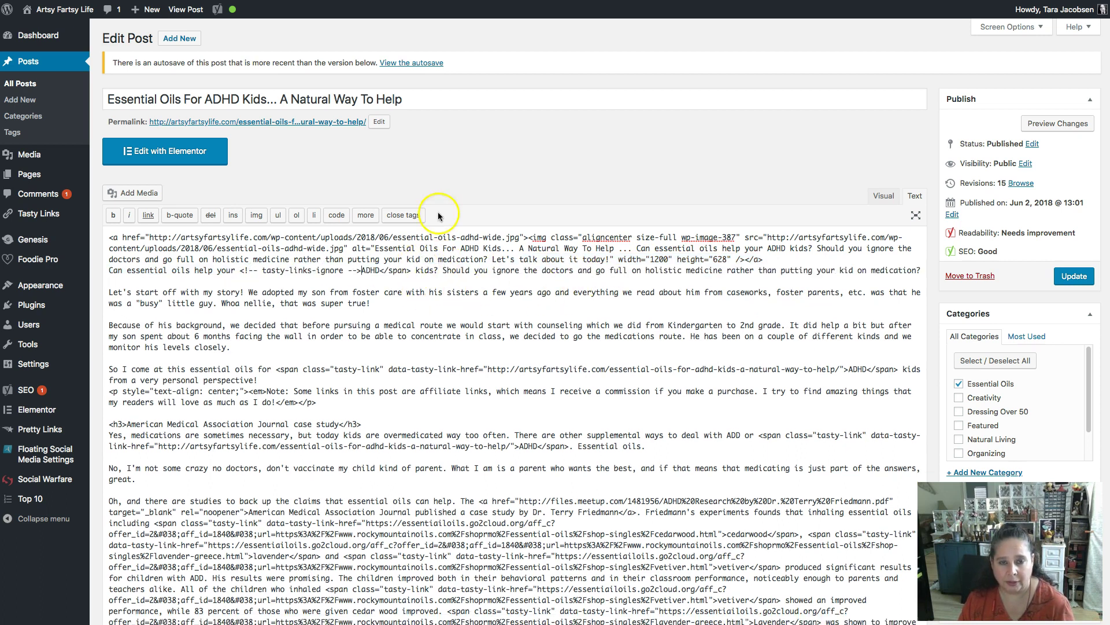
Replace the closing span after it with <!-- /tasty-links-ignore --> and update the post
key(ctrl+Tab)
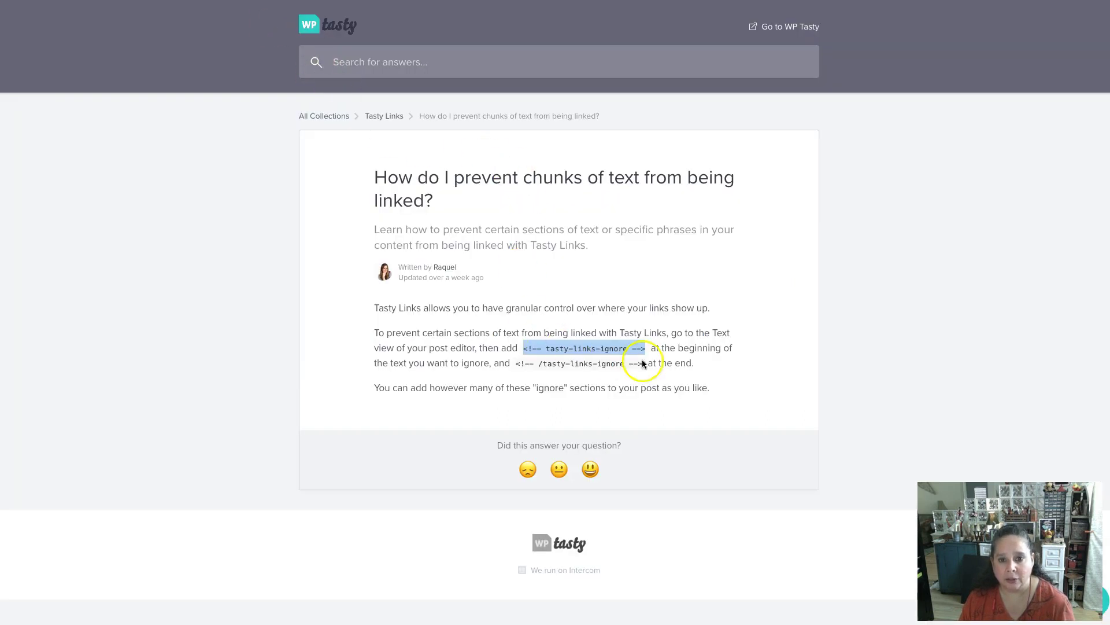
drag(642, 363, 575, 375)
key(ctrl+c)
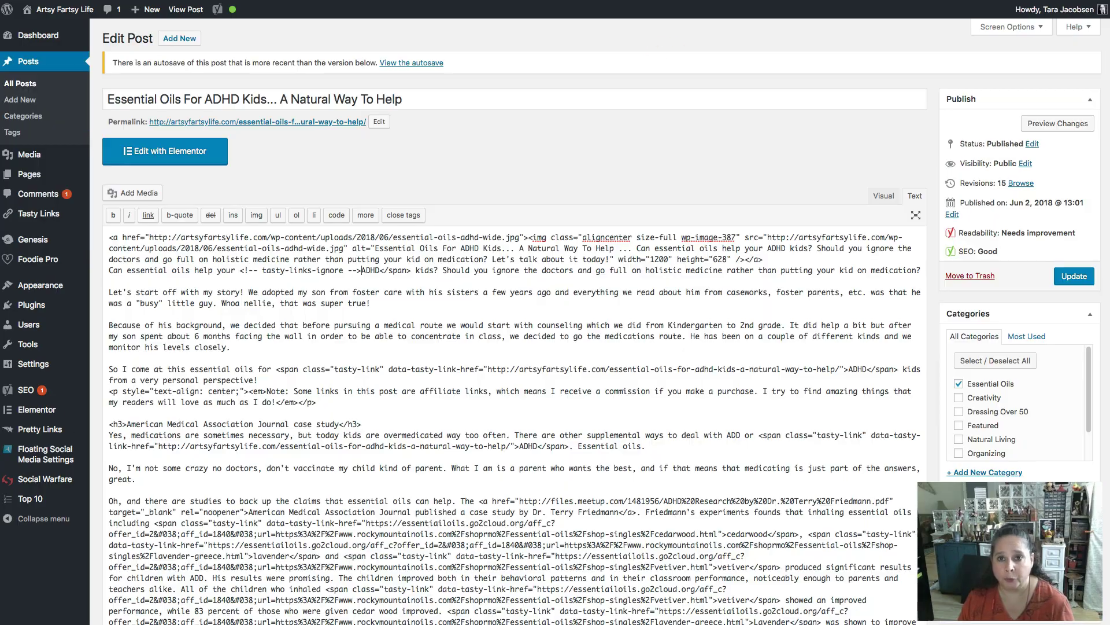
click(412, 250)
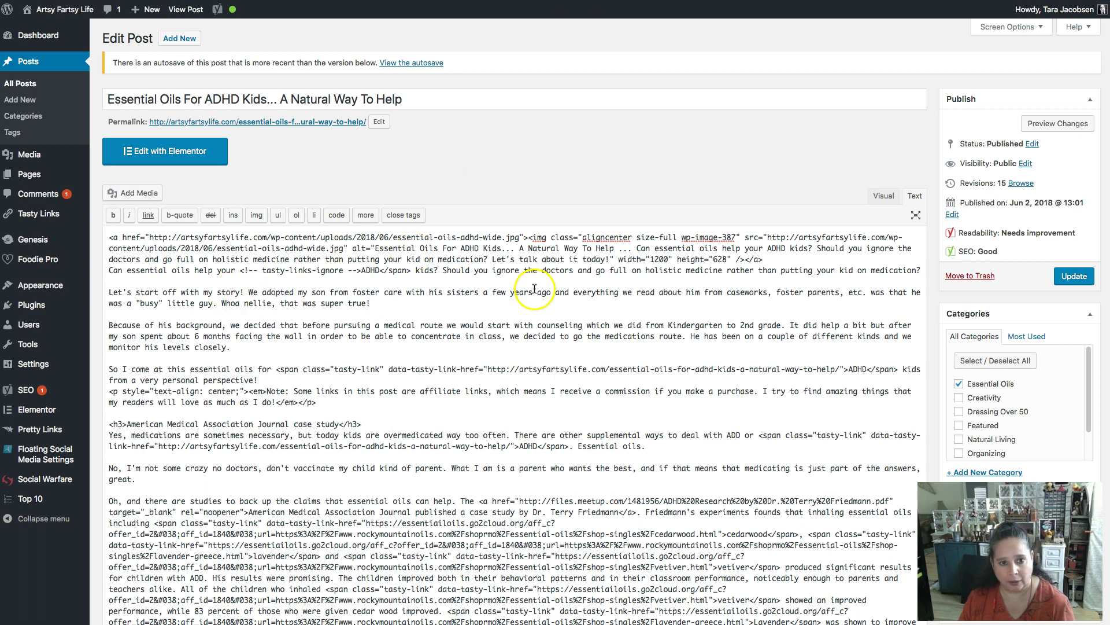
drag(381, 270, 411, 270)
key(ctrl+v)
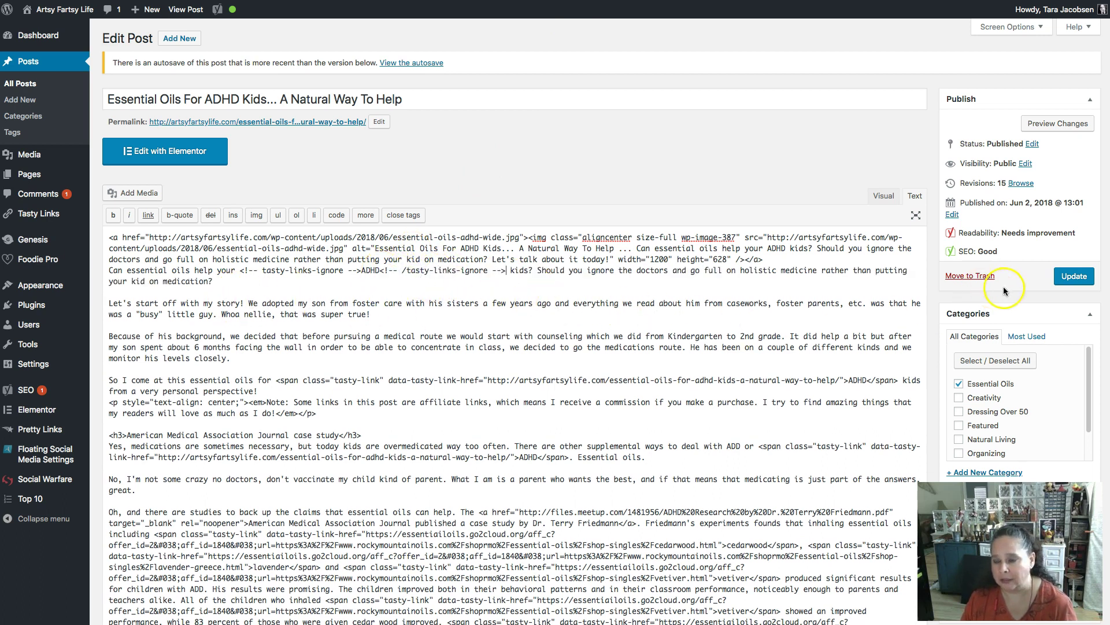
click(1070, 283)
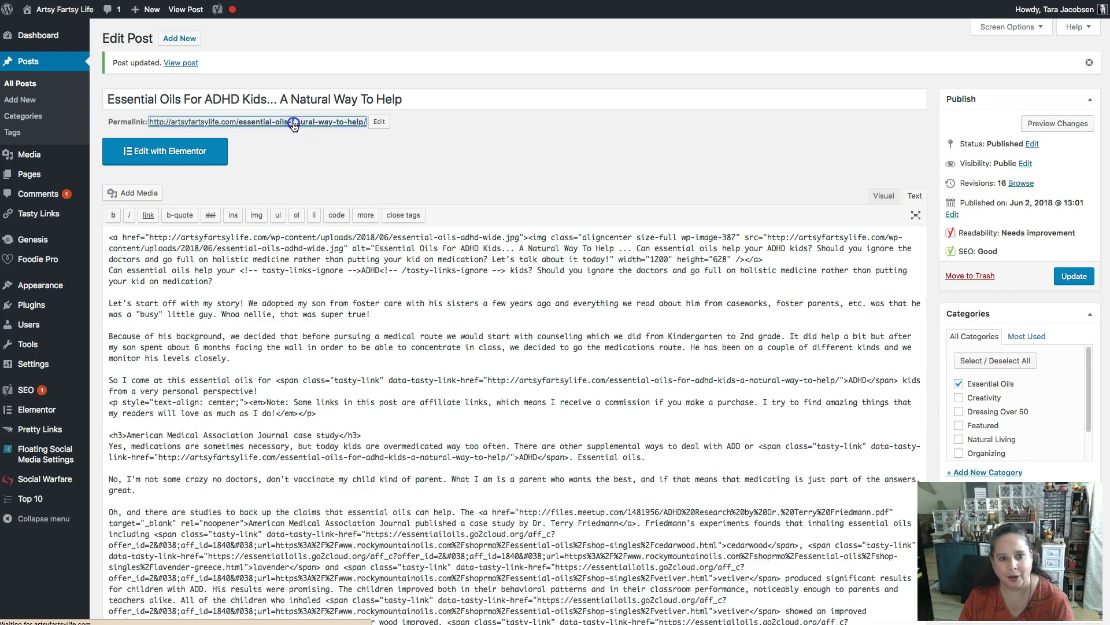
View the live ADHD post and confirm its first ADHD mention is no longer linked
click(293, 123)
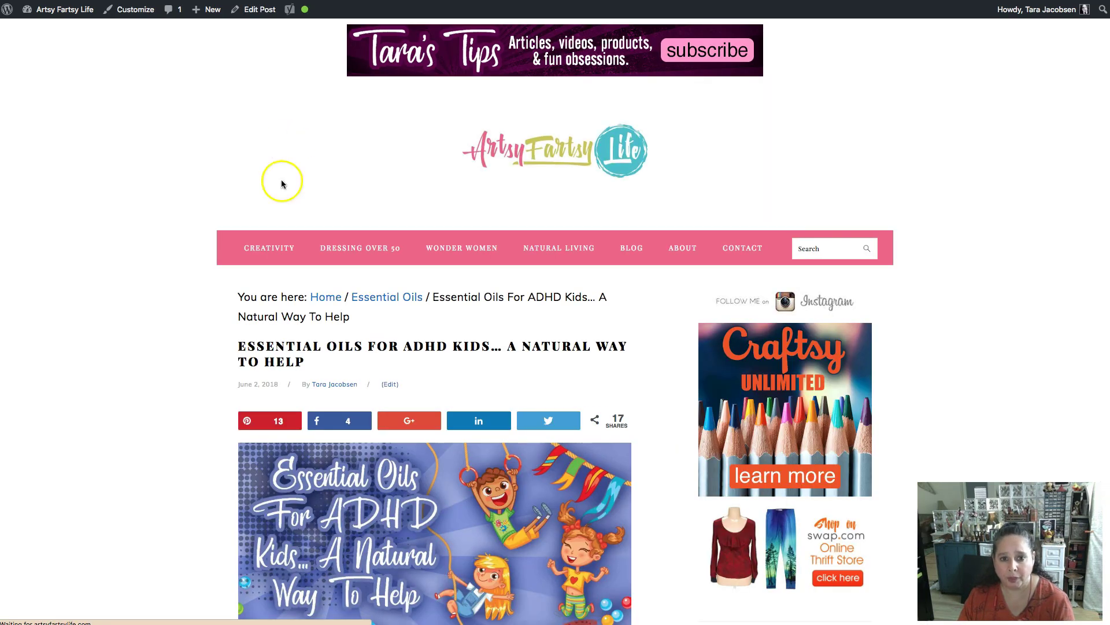
scroll(373, 258, down, 8)
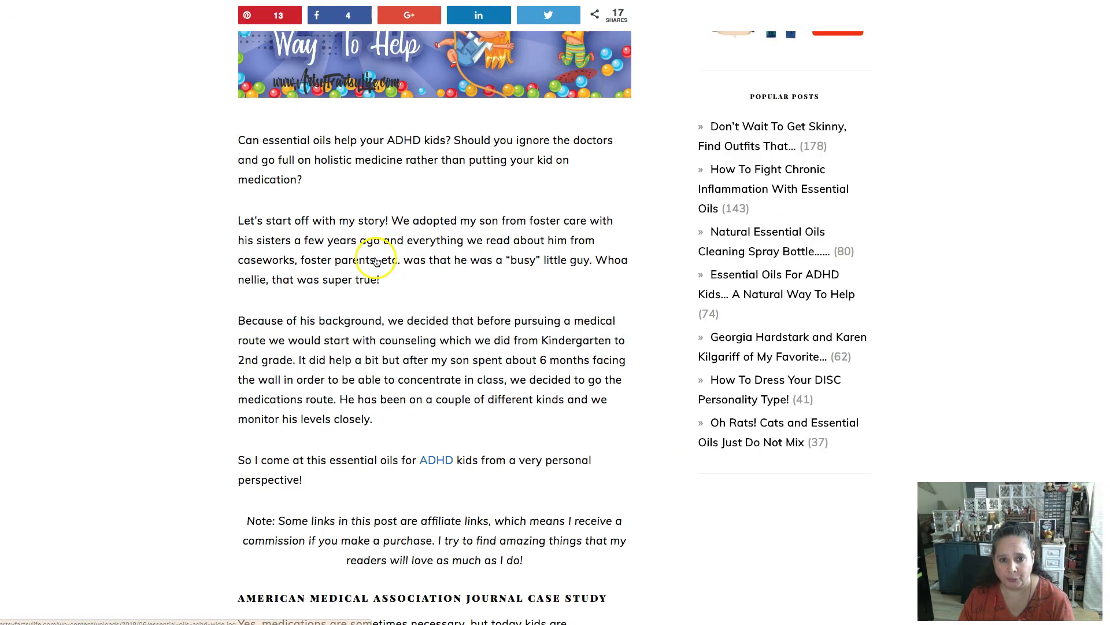
click(408, 139)
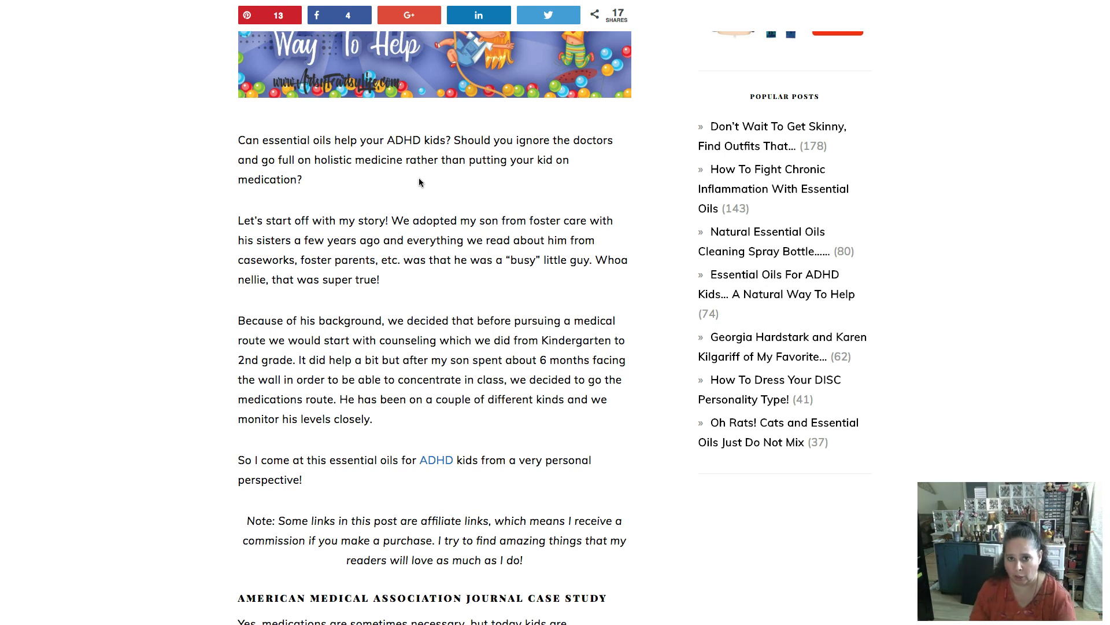
scroll(411, 275, up, 7)
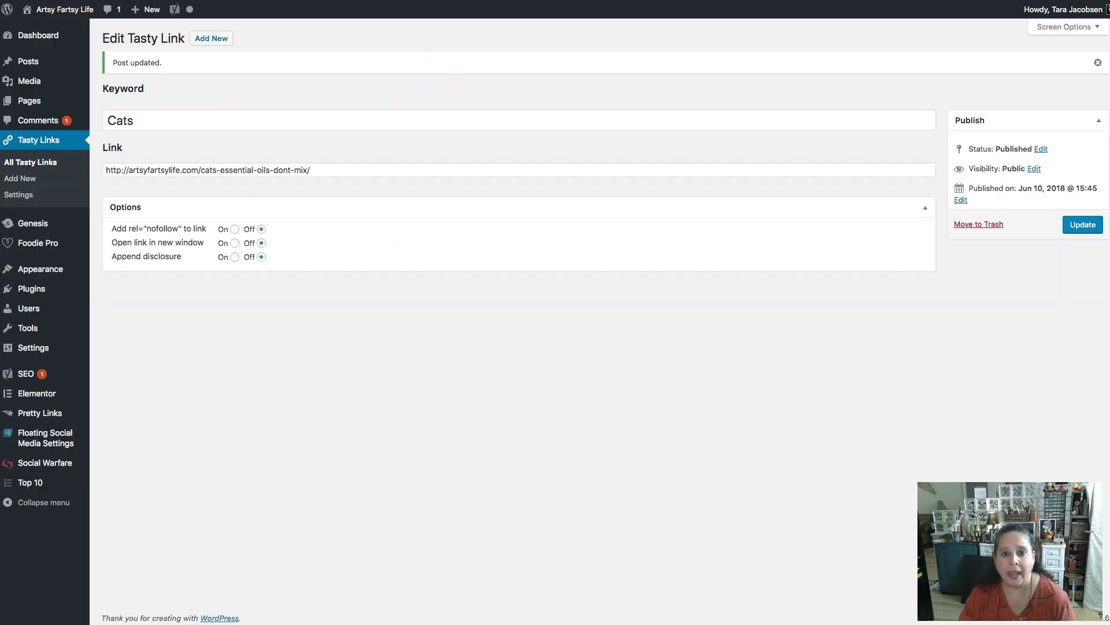
Set nofollow, new-window and disclosure all to Off for the ADHD link and update it
click(25, 164)
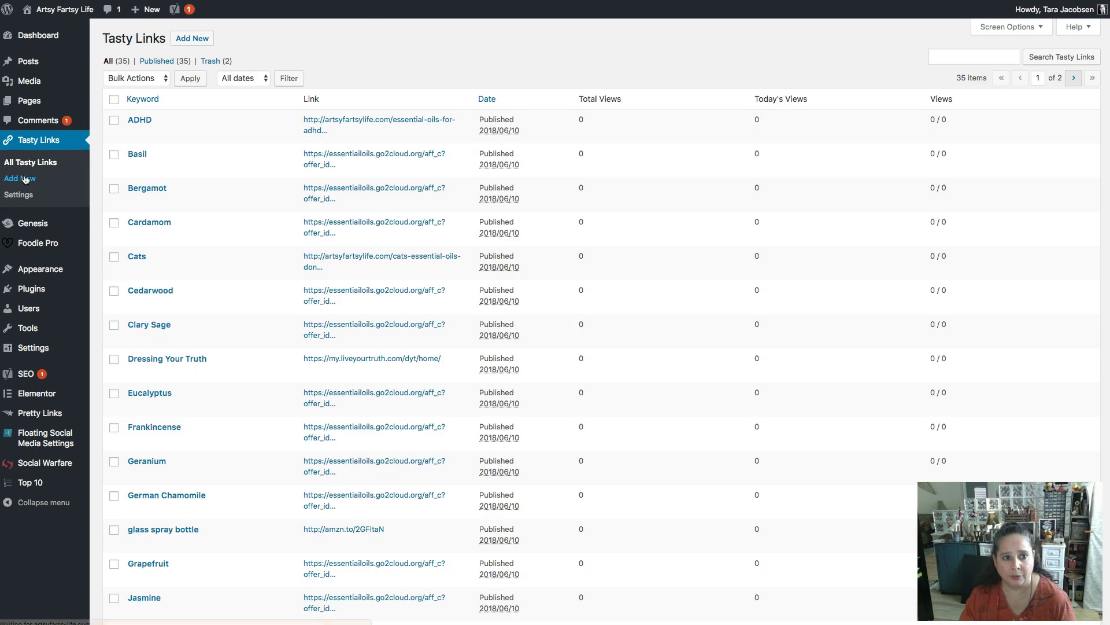
click(139, 120)
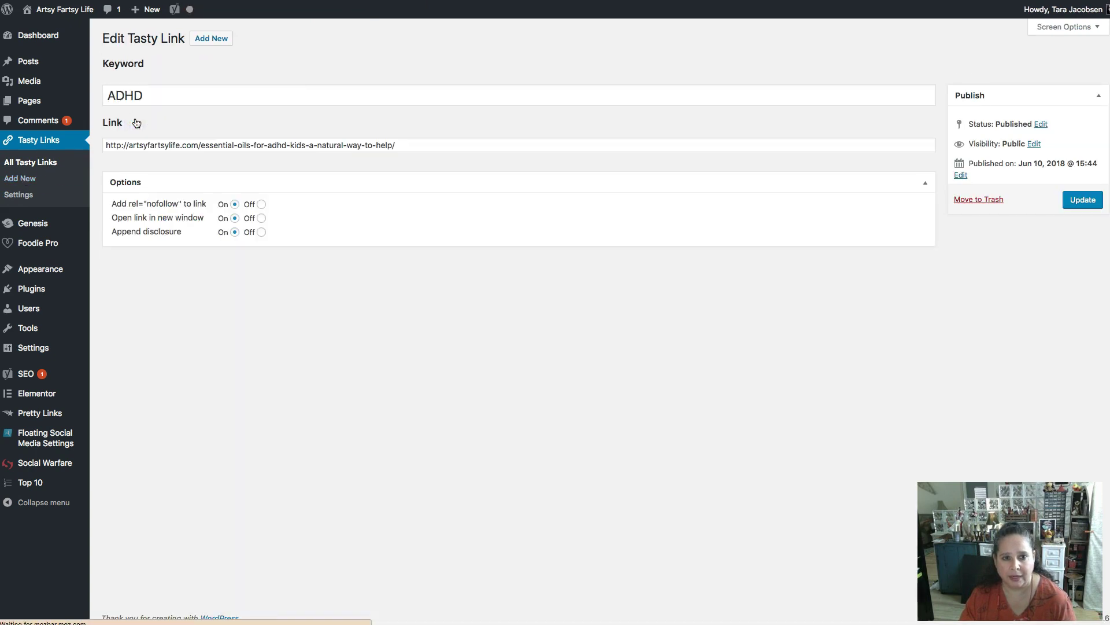
click(258, 203)
click(259, 219)
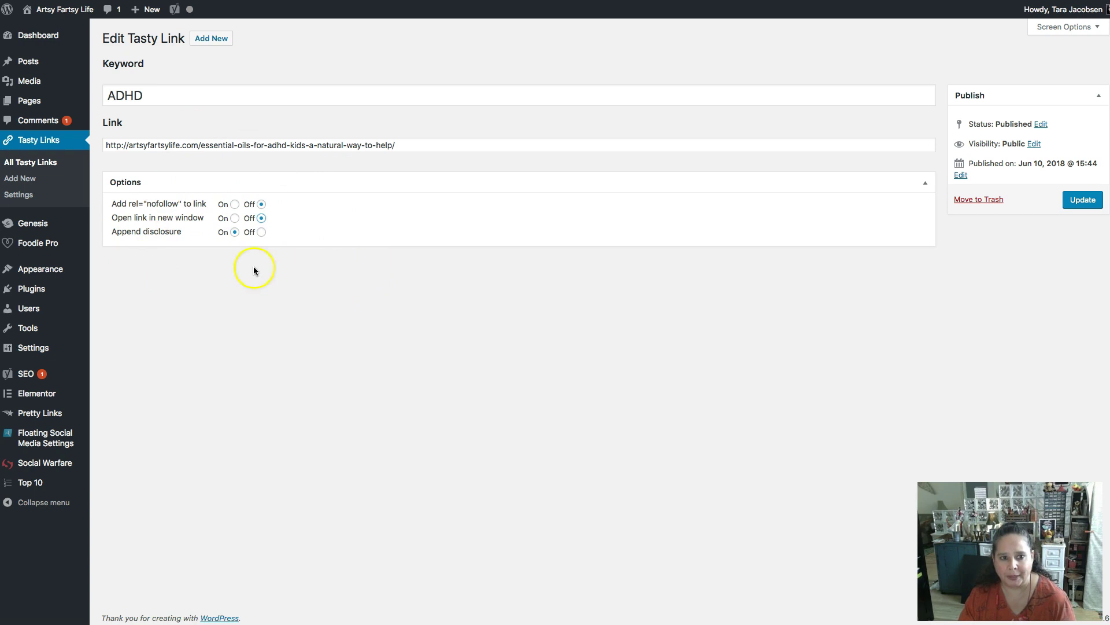
click(261, 232)
click(1083, 200)
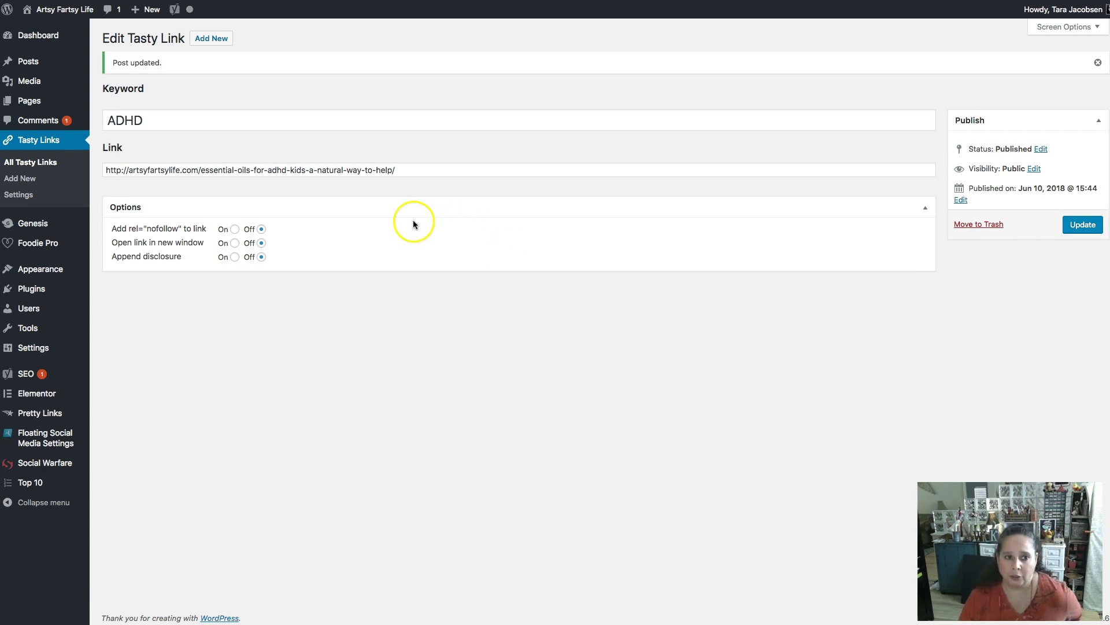
click(51, 167)
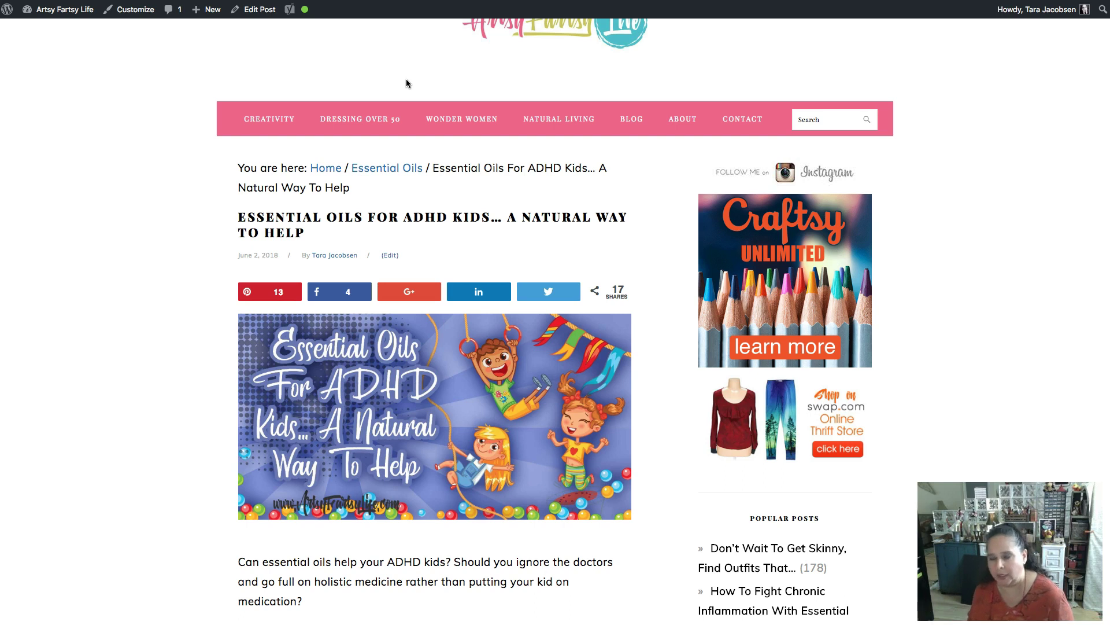
click(414, 67)
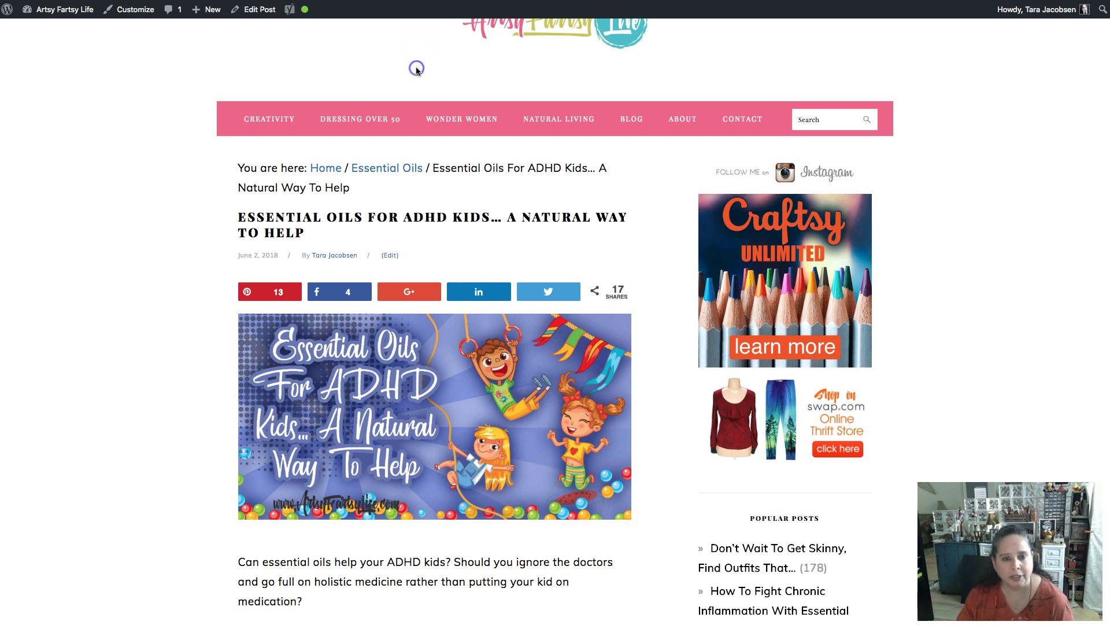
click(451, 76)
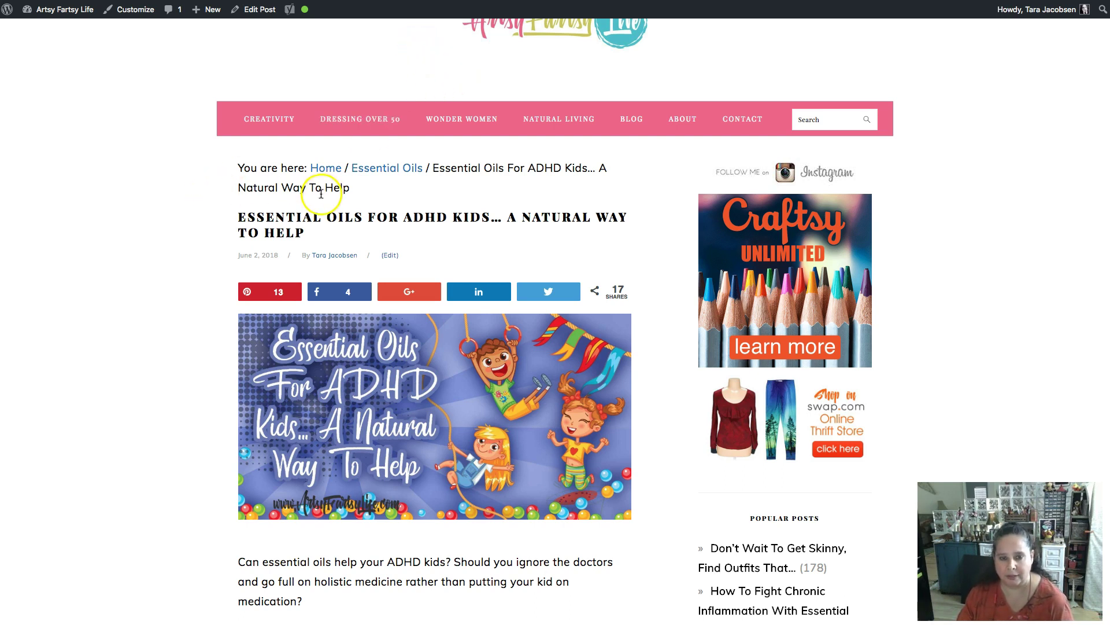
scroll(378, 234, down, 5)
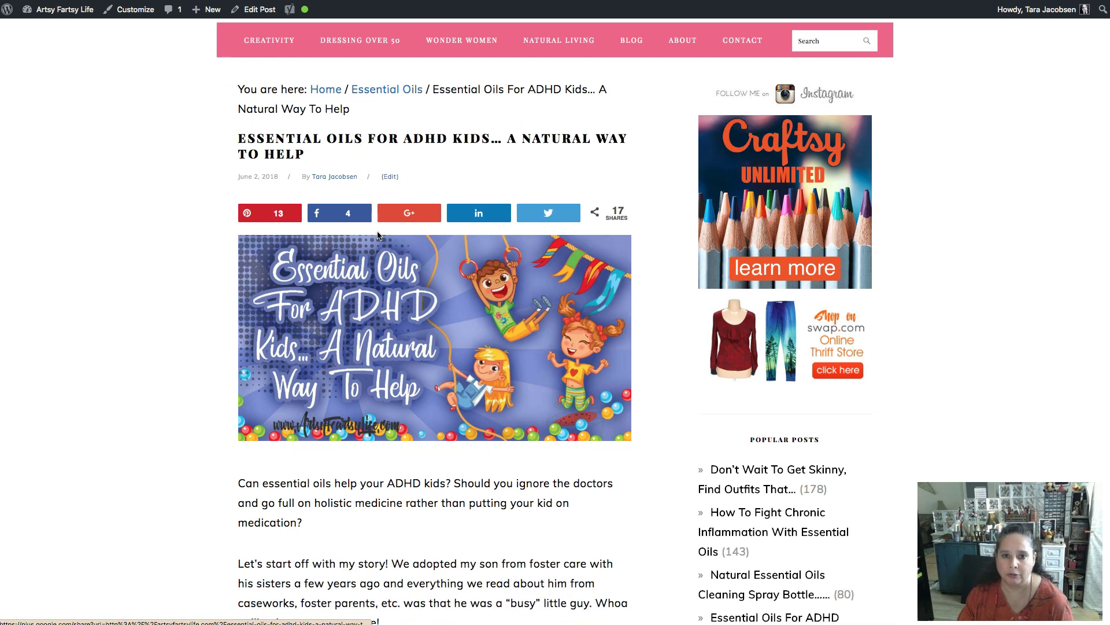
scroll(377, 234, up, 2)
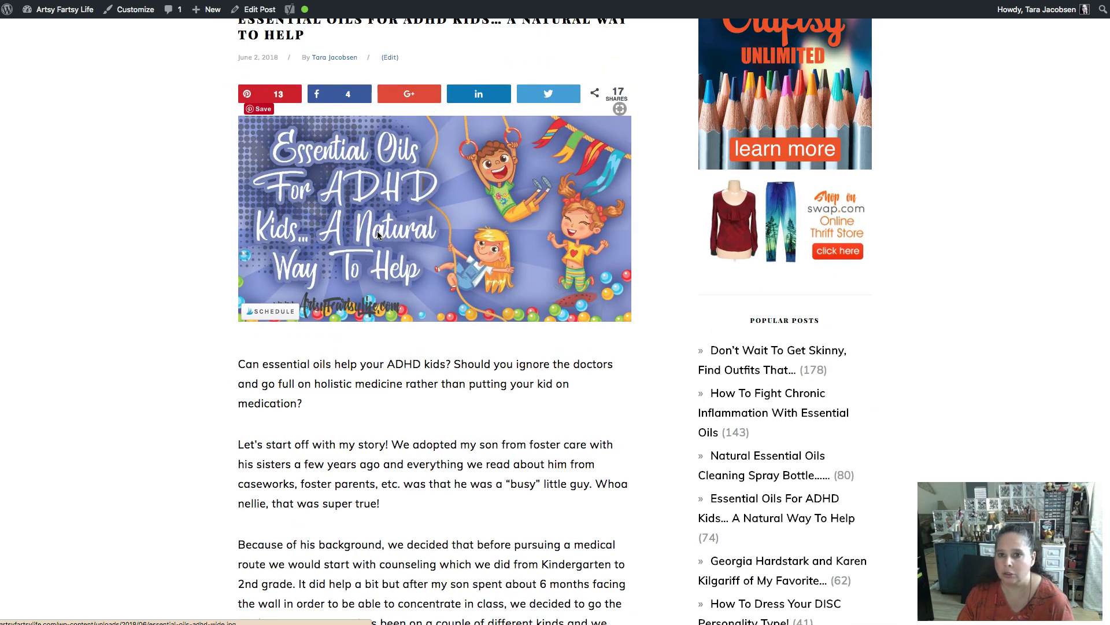
scroll(377, 234, up, 3)
scroll(377, 235, down, 2)
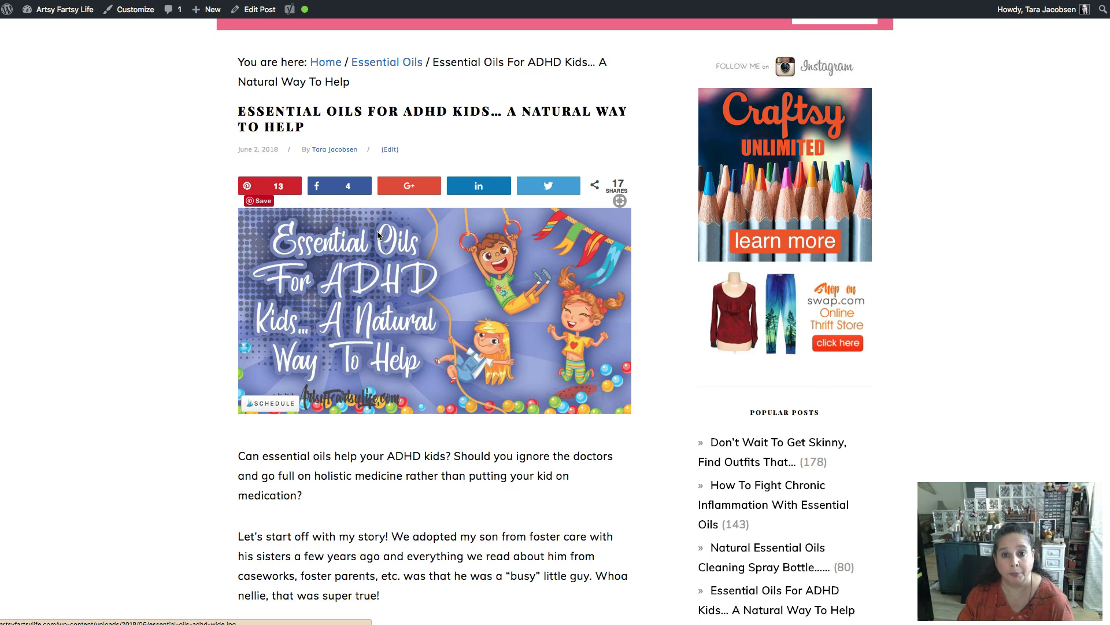
scroll(377, 235, up, 1)
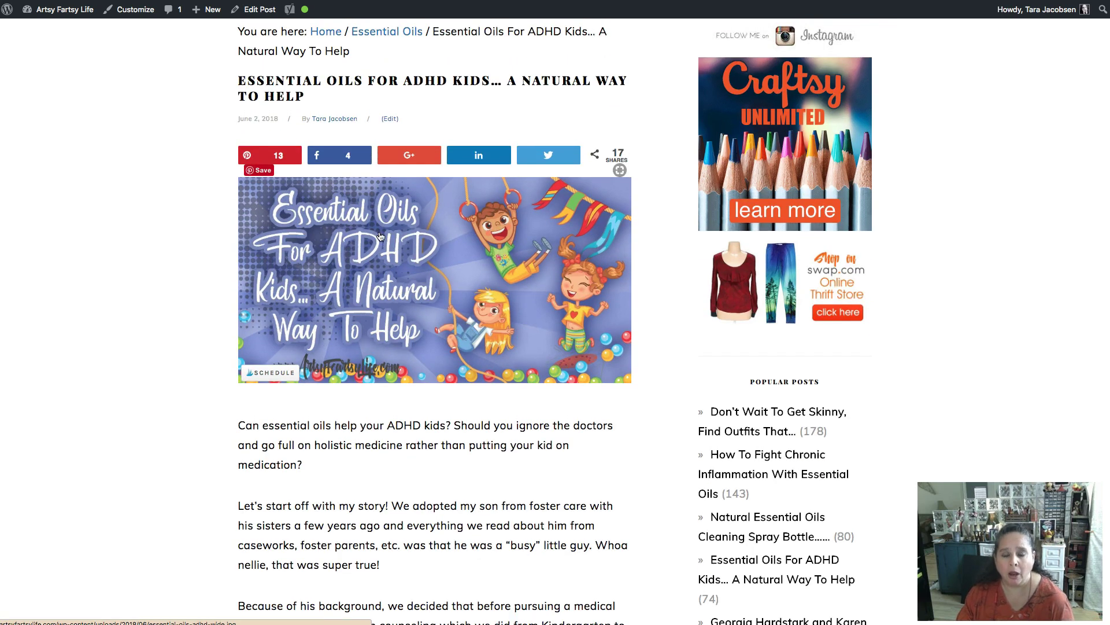